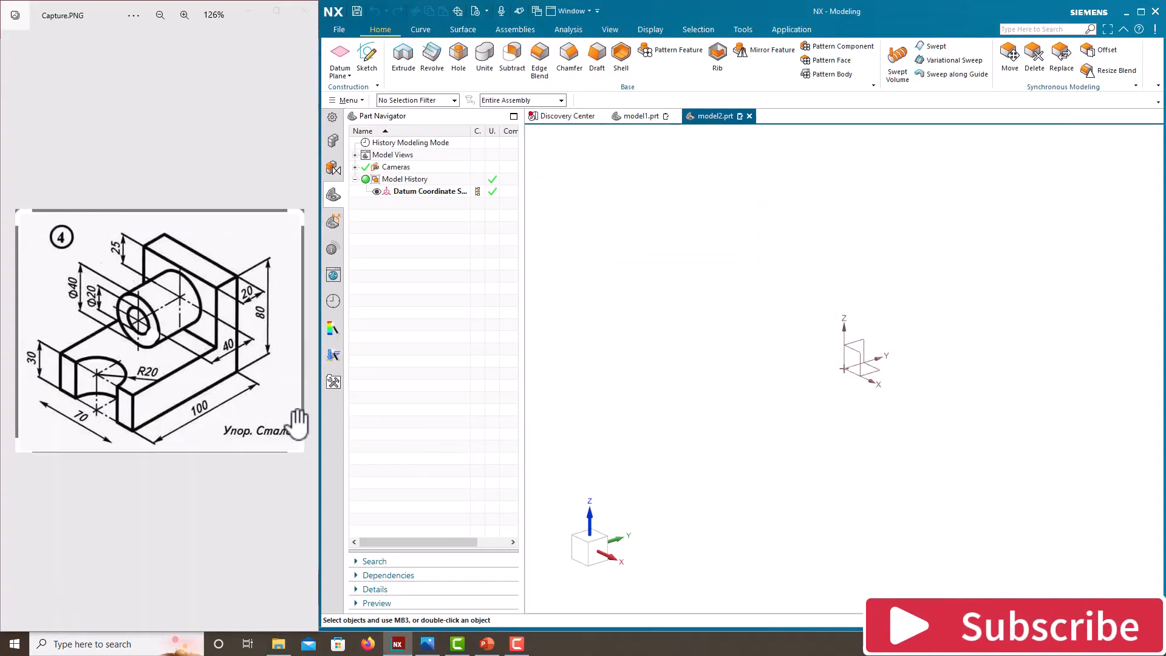
Step: Create a new sketch on the Right principal plane
click(200, 402)
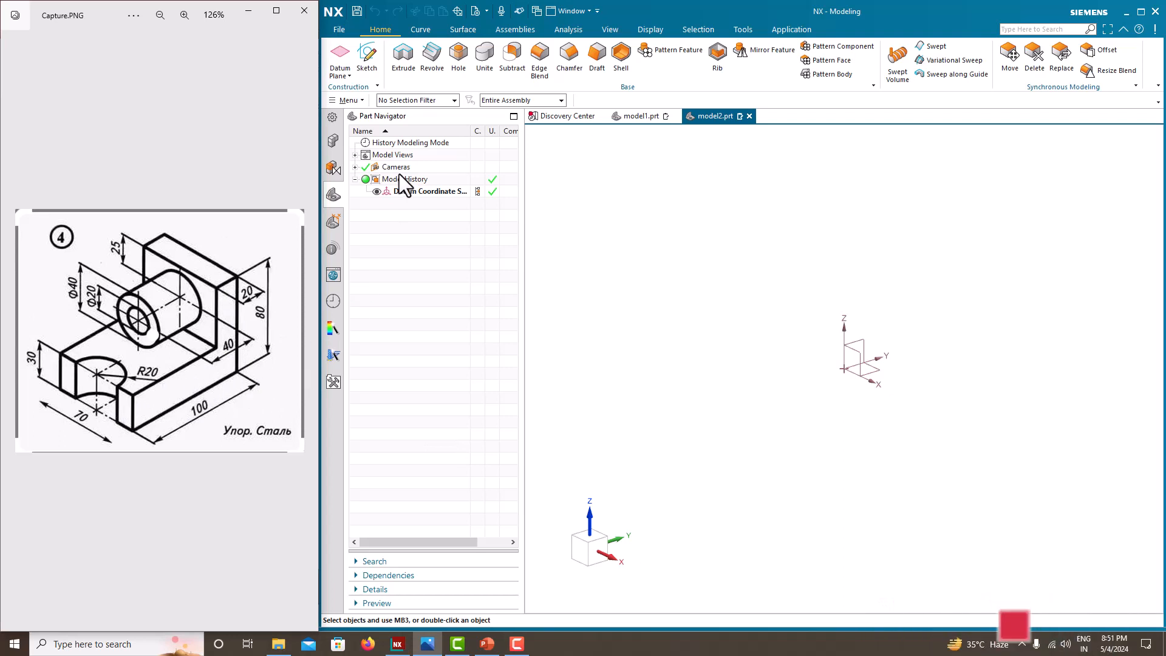
click(368, 60)
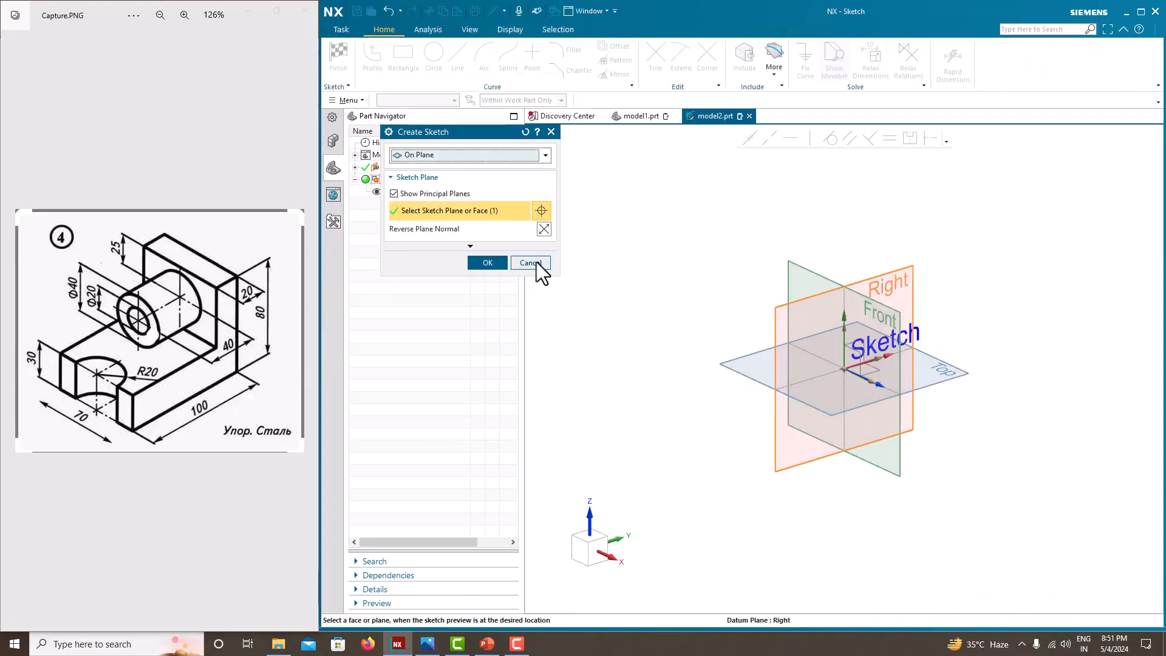
click(498, 263)
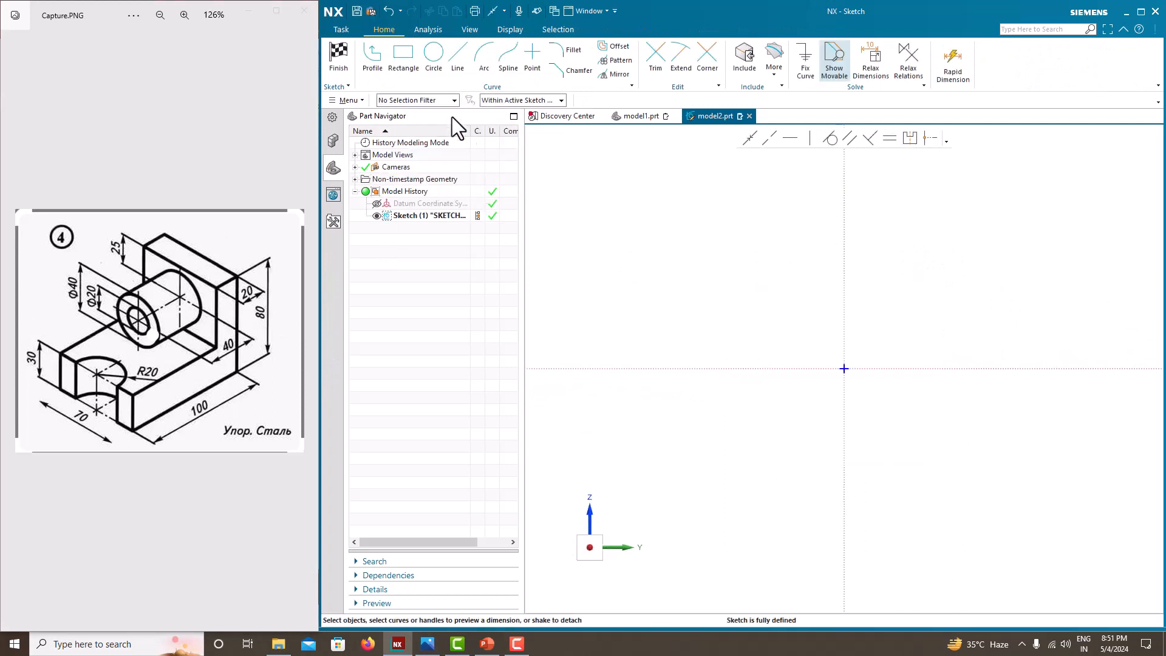
Step: Draw a closed L-shaped profile starting at the sketch origin, with a base about 460 mm long along the horizontal axis and the upright at its far end
click(370, 53)
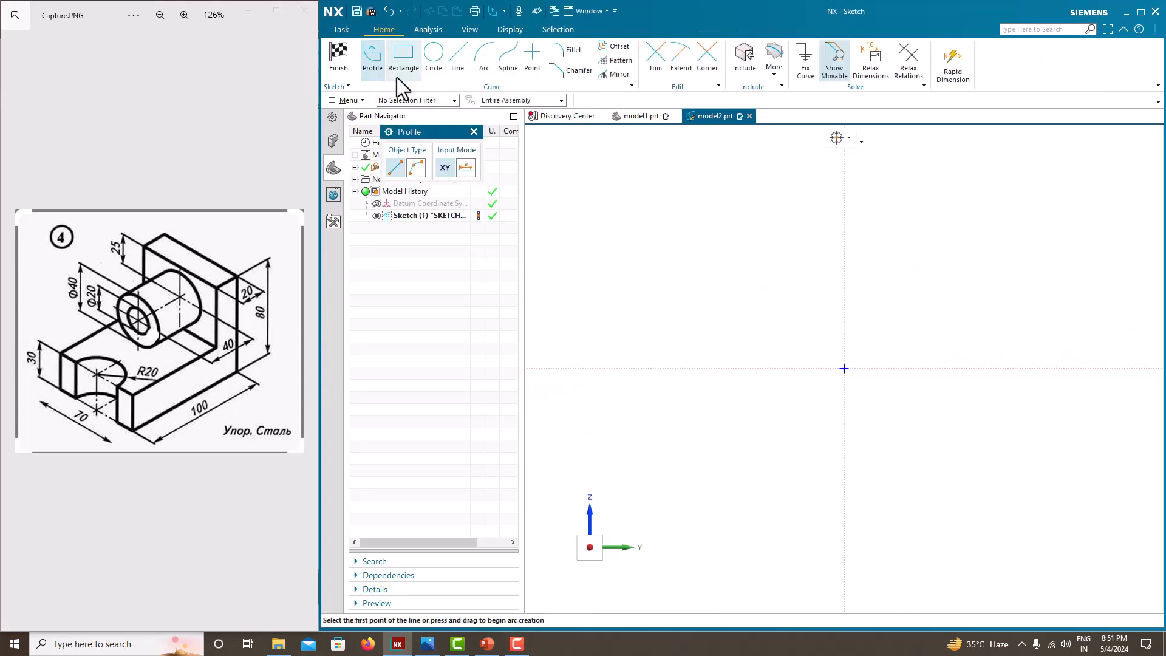
click(844, 369)
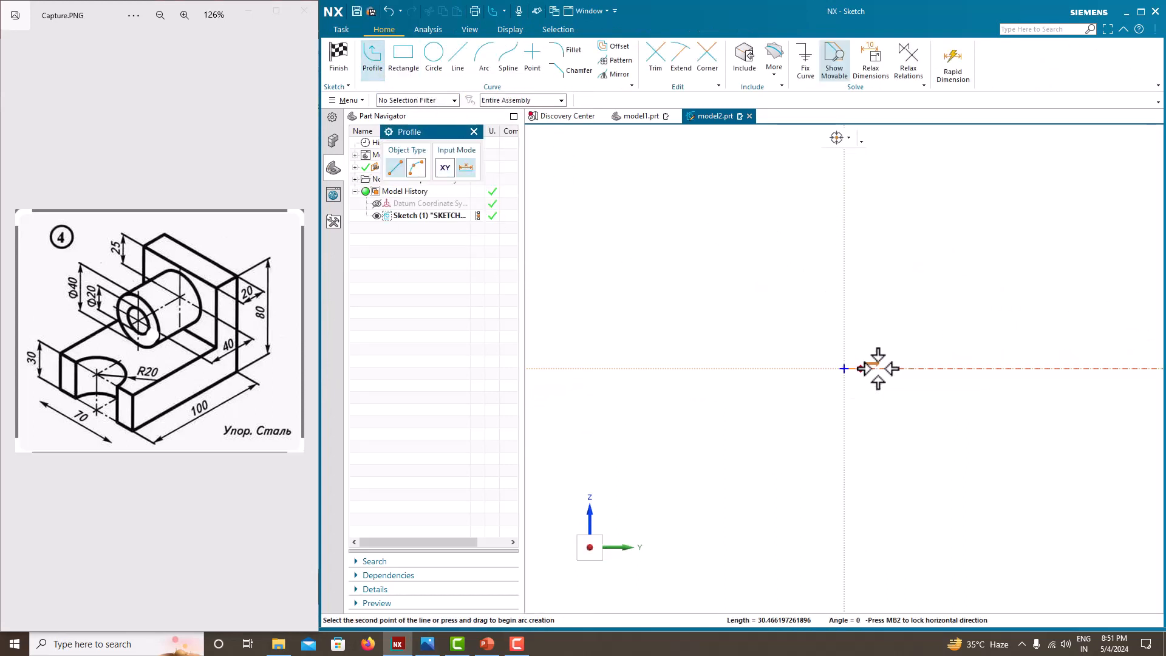
click(1093, 368)
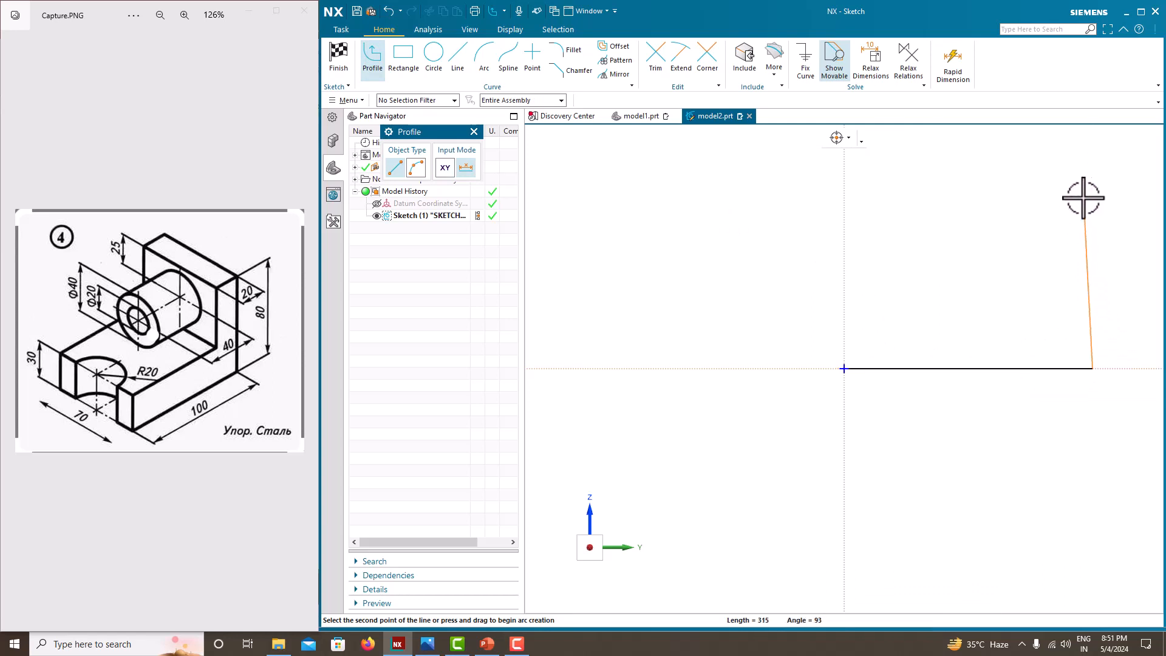
click(1092, 162)
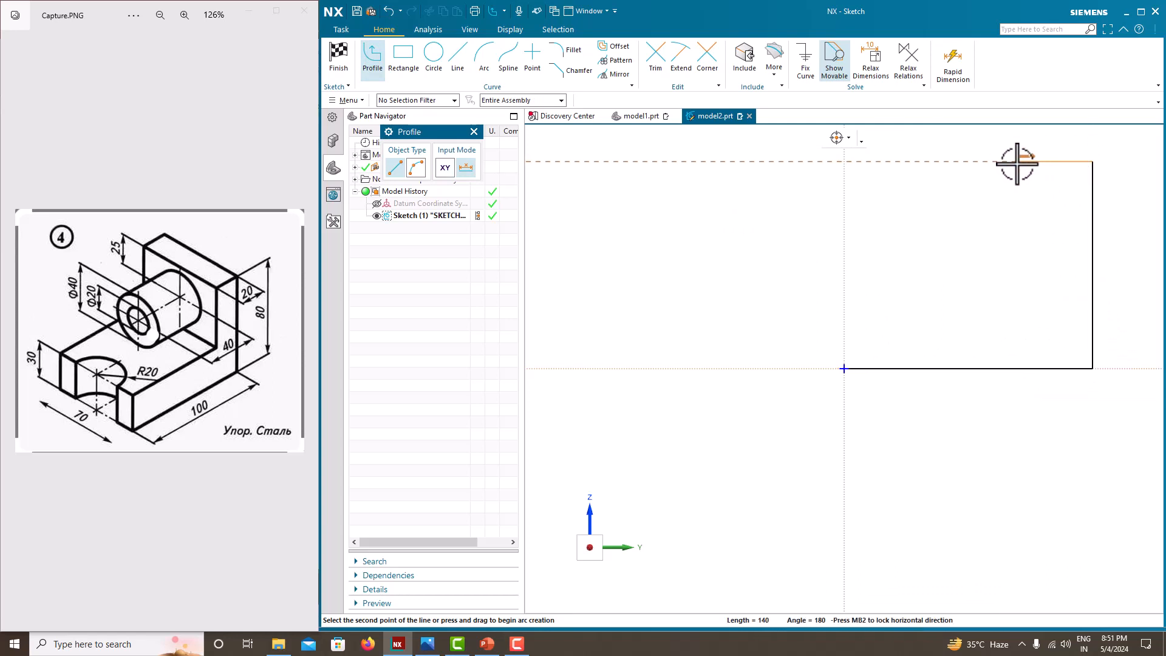
click(1020, 162)
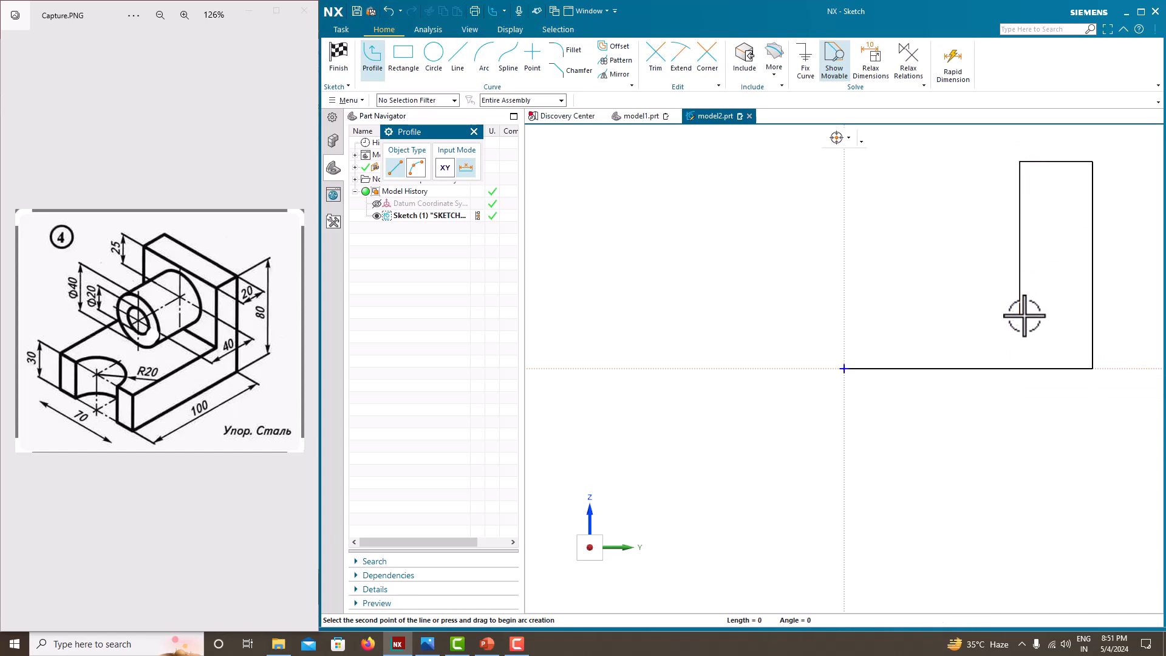
click(1020, 314)
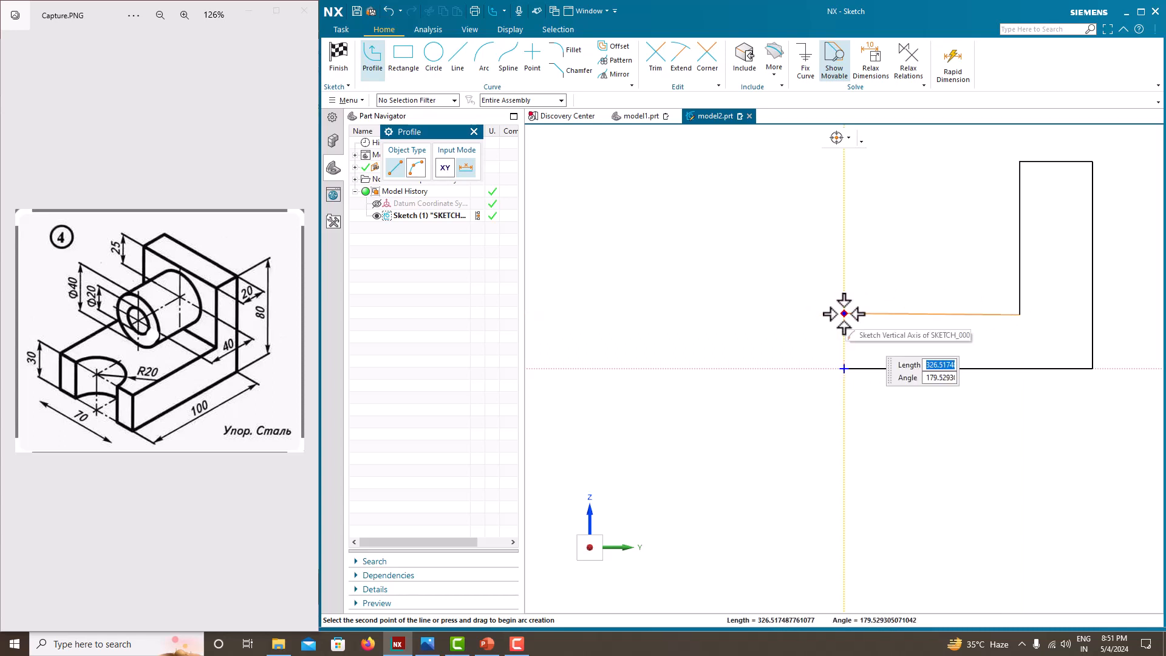
click(843, 314)
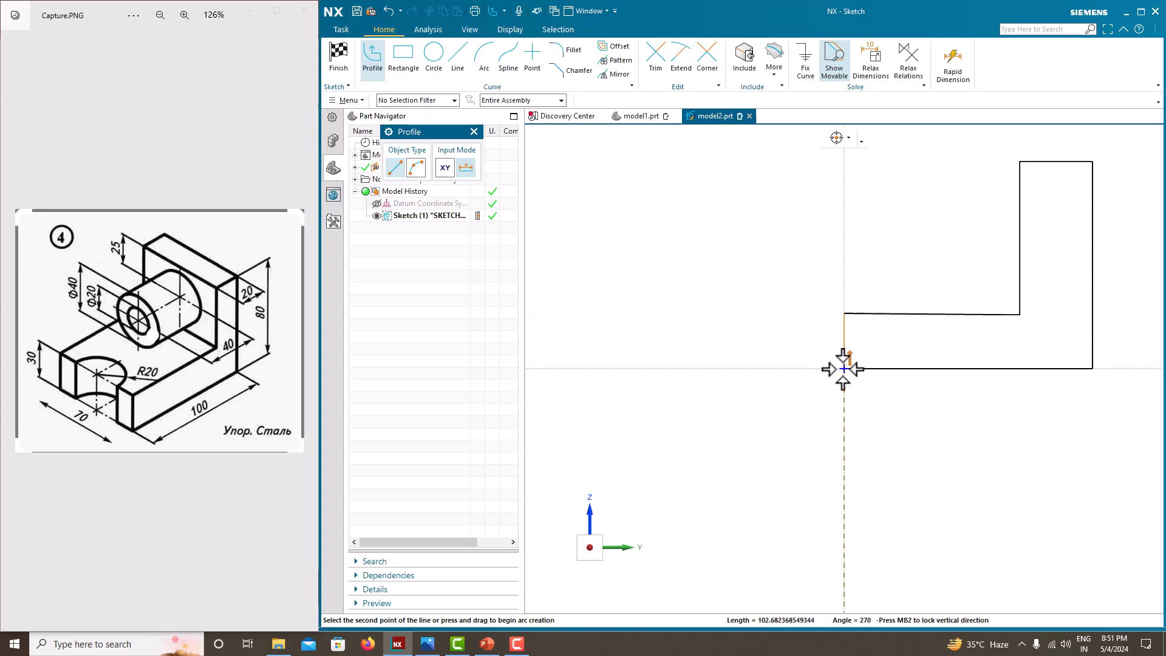
click(844, 369)
key(Escape)
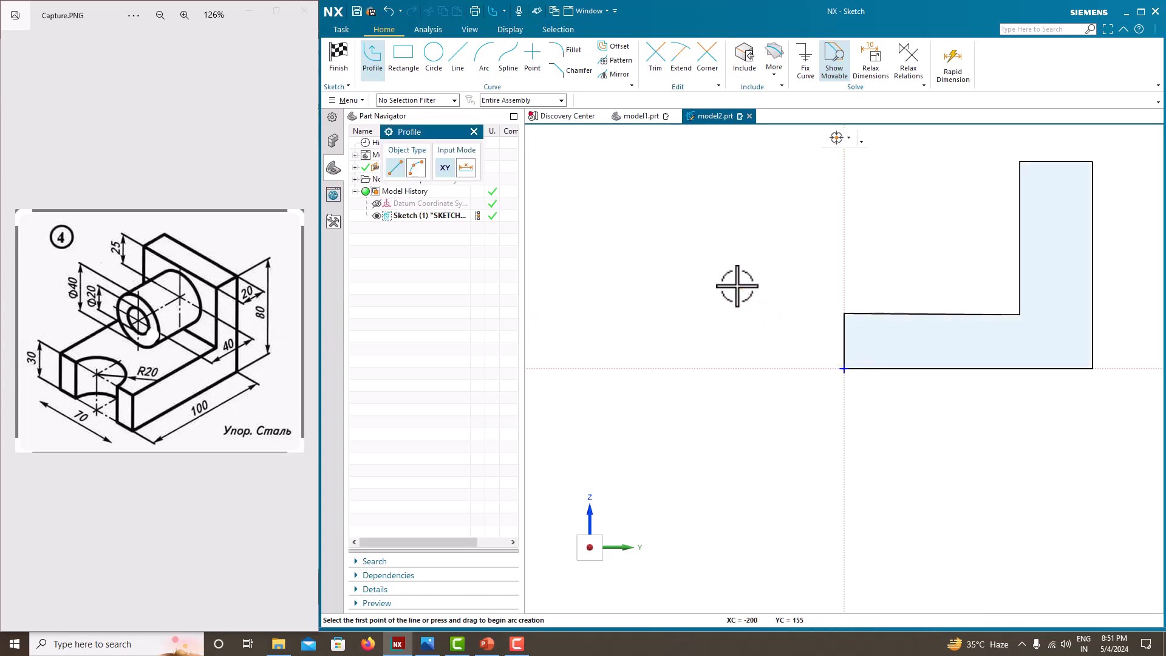
key(Escape)
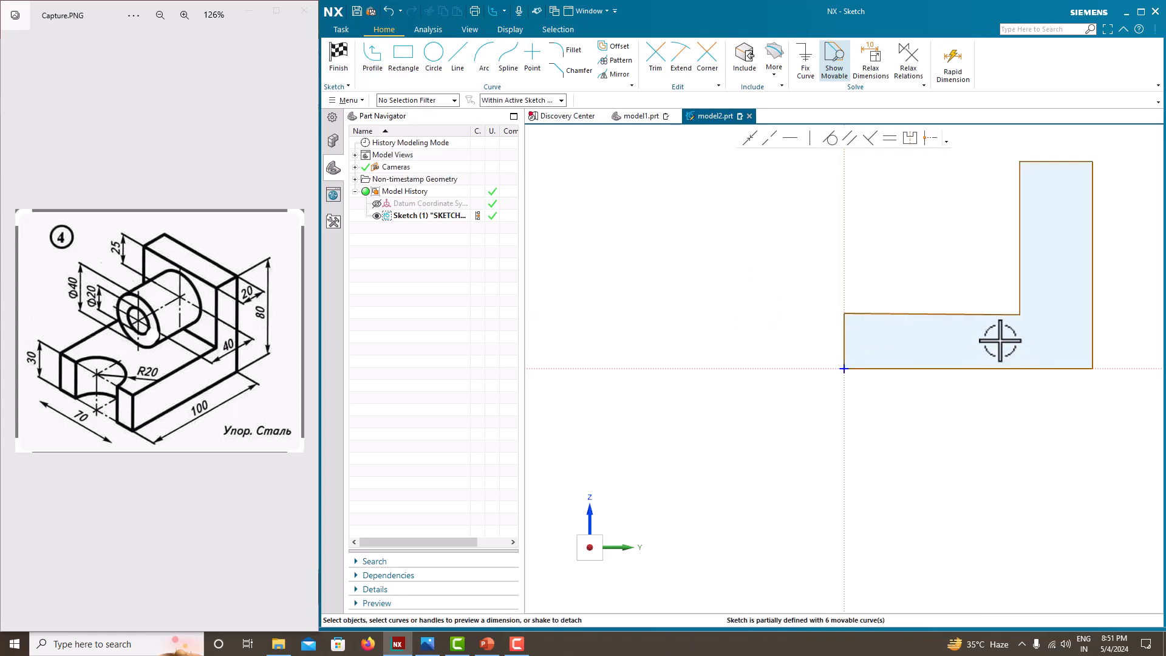
Step: Make the upper line of the L's low leg horizontal and dimension the base line at 100 mm, scaling the entire sketch
click(941, 314)
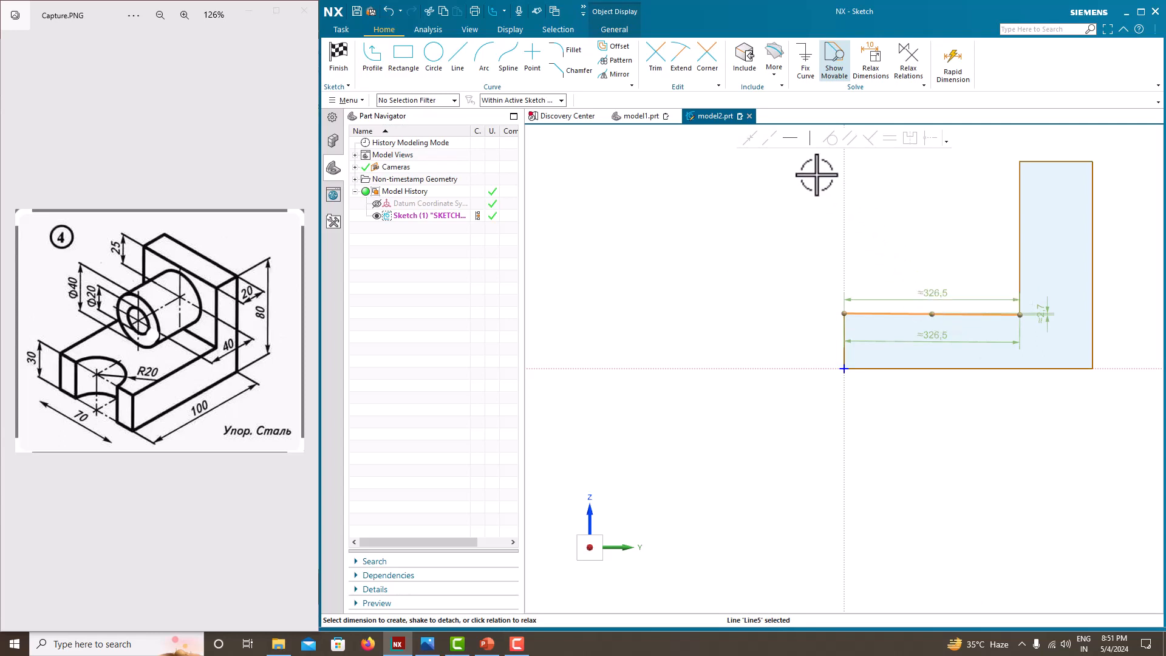
click(784, 143)
scroll(740, 309, down, 2)
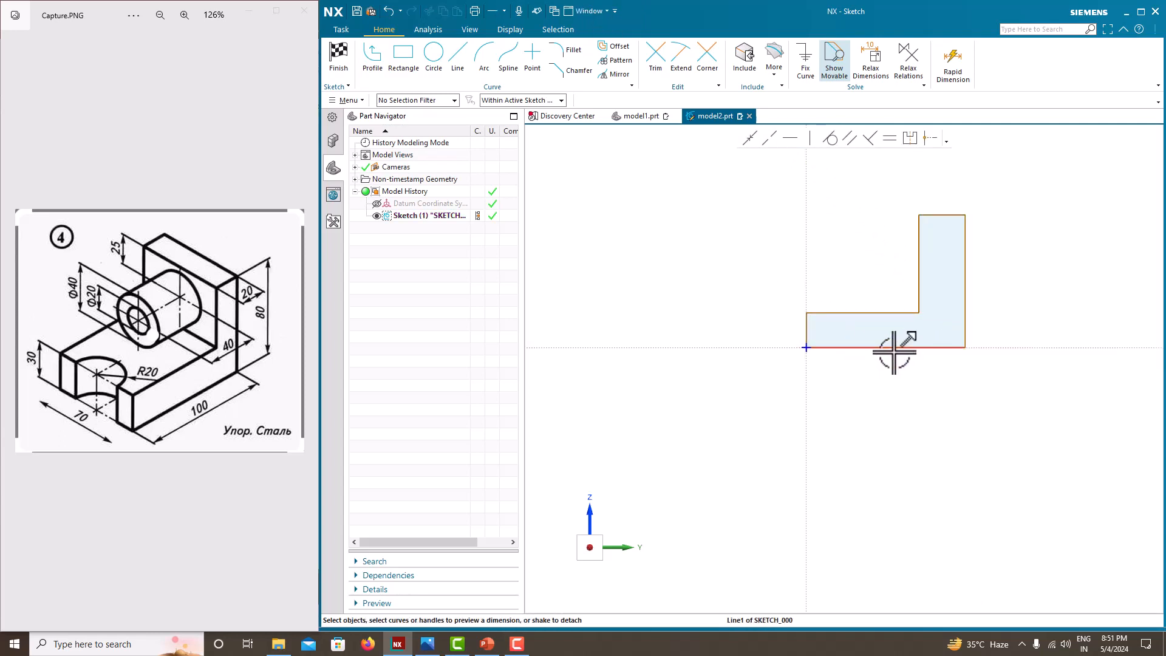
drag(894, 348, 894, 368)
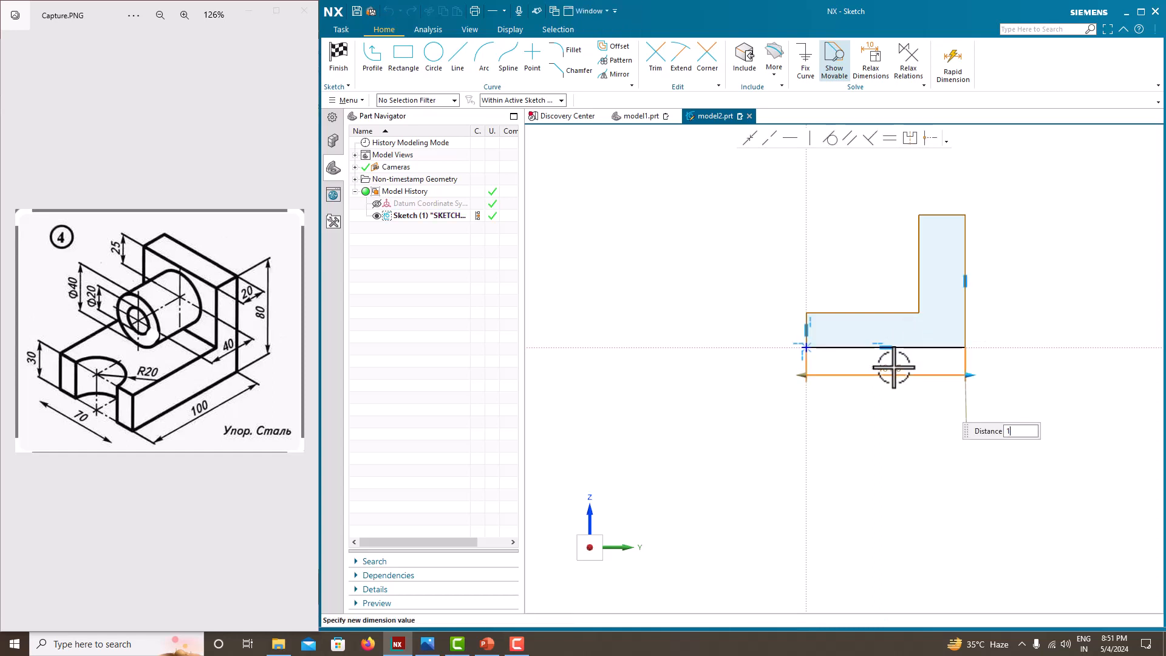
key(Return)
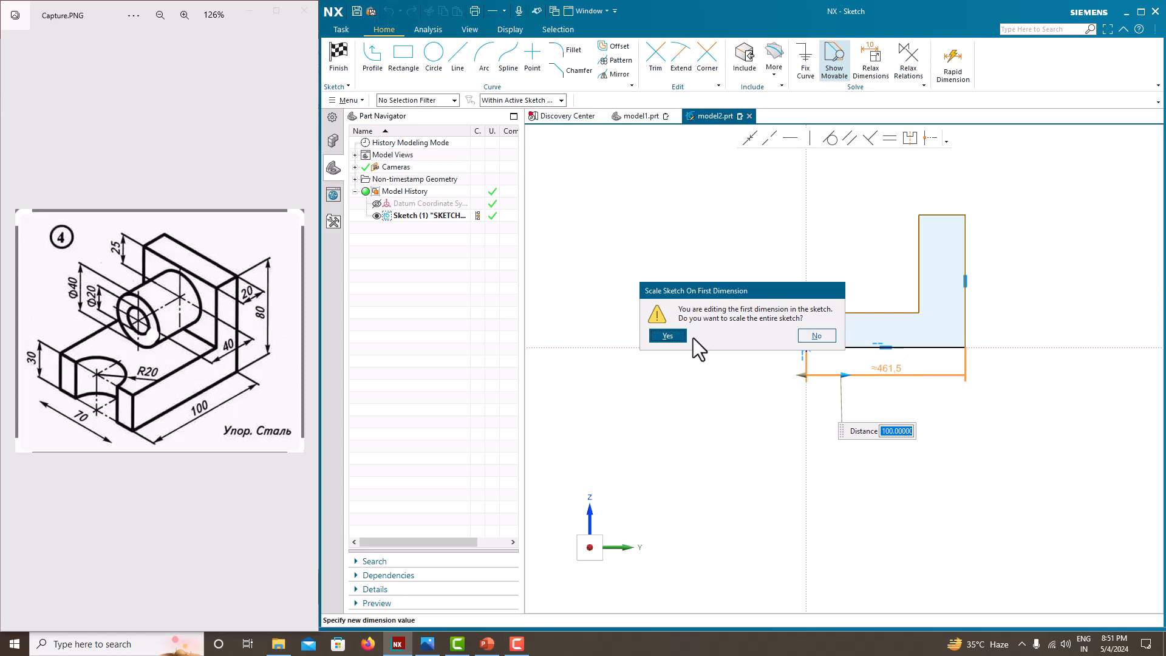
click(672, 336)
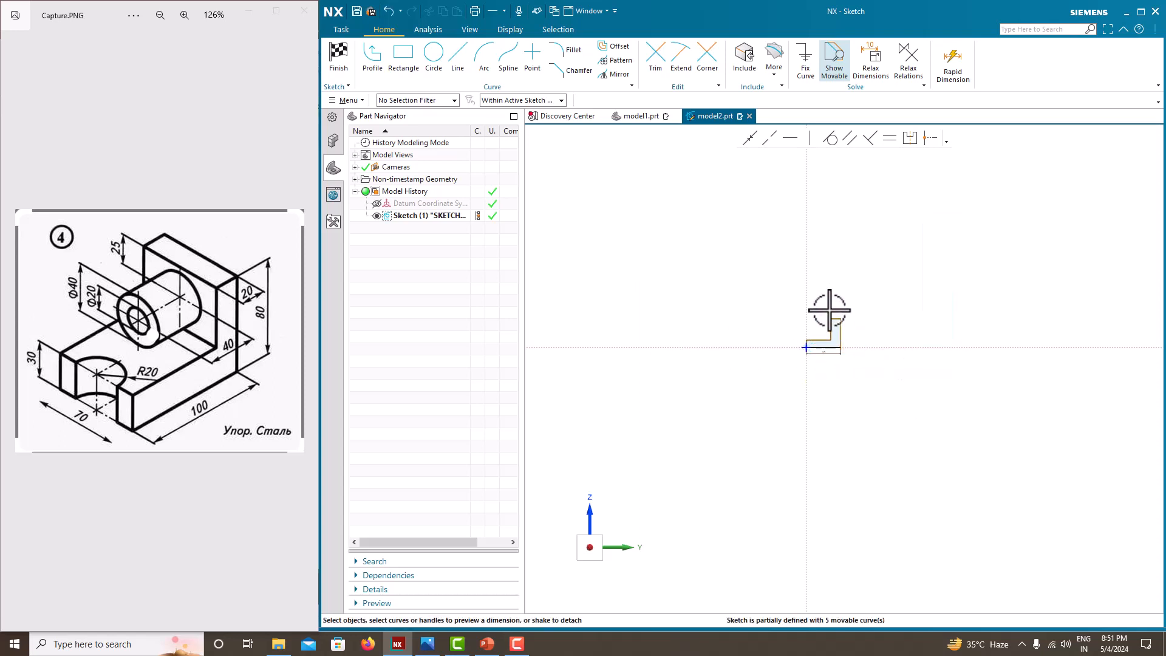
Step: Dimension the upright's outer edge at 80 mm and its top edge at 20 mm
click(936, 382)
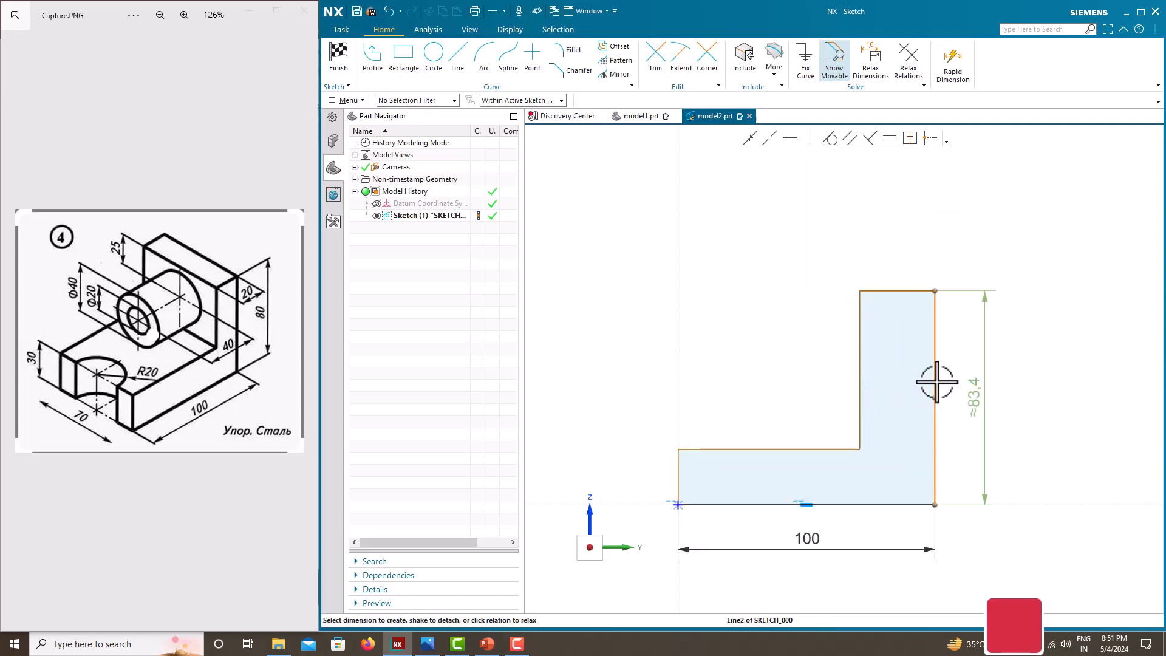
click(976, 389)
text(80)
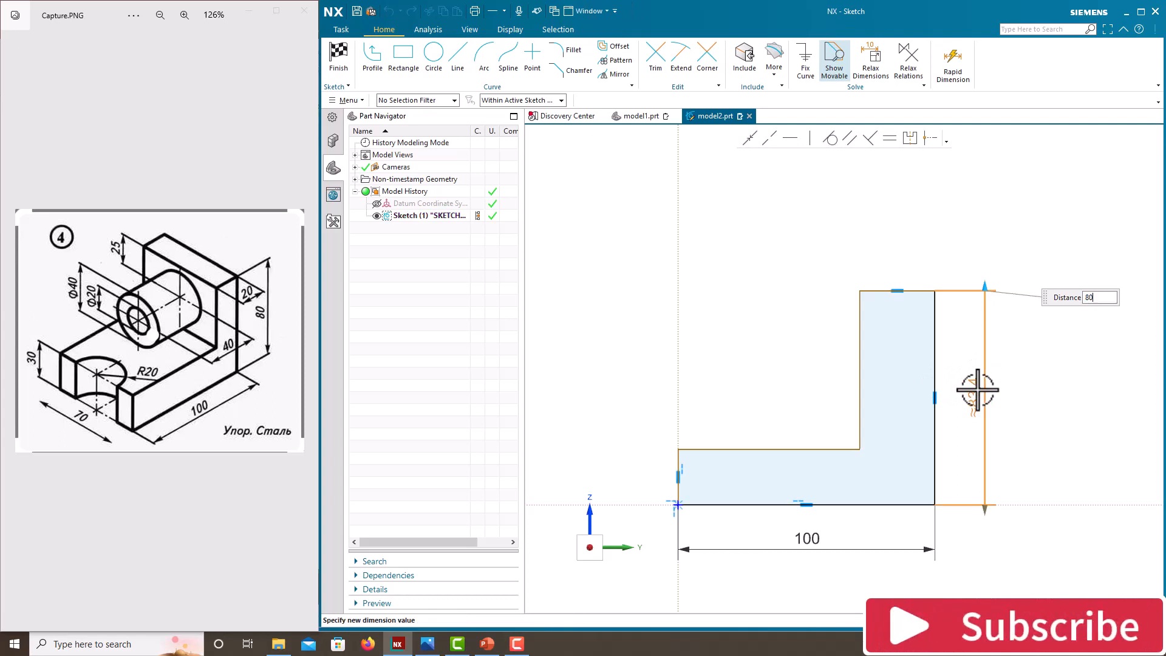
key(Return)
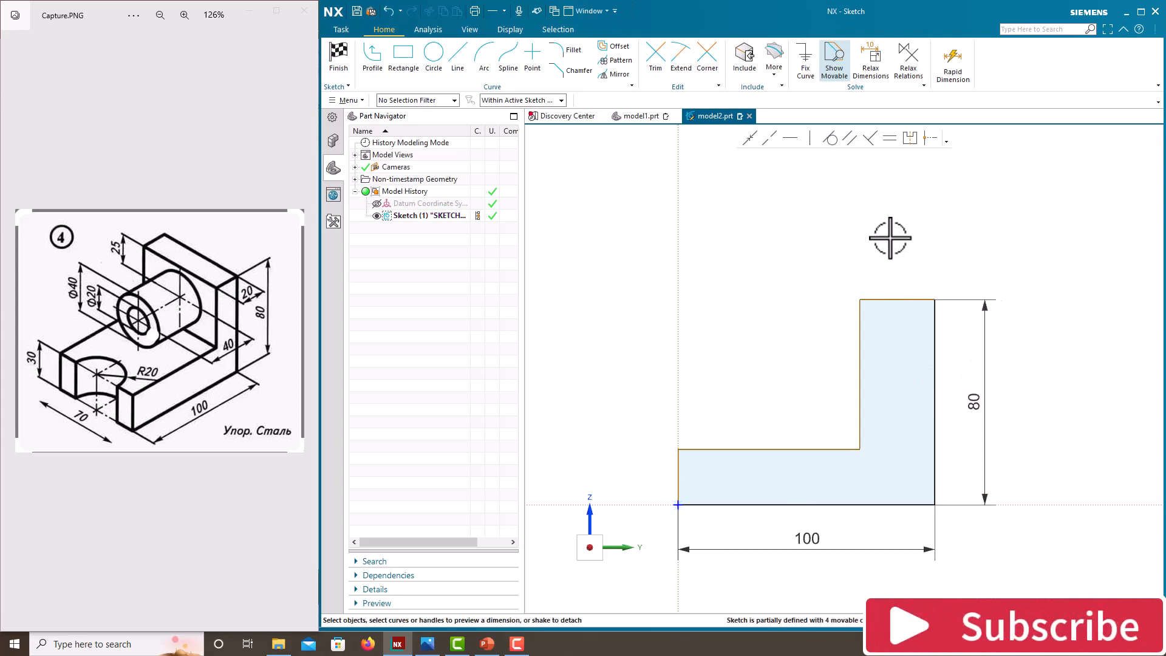
click(890, 299)
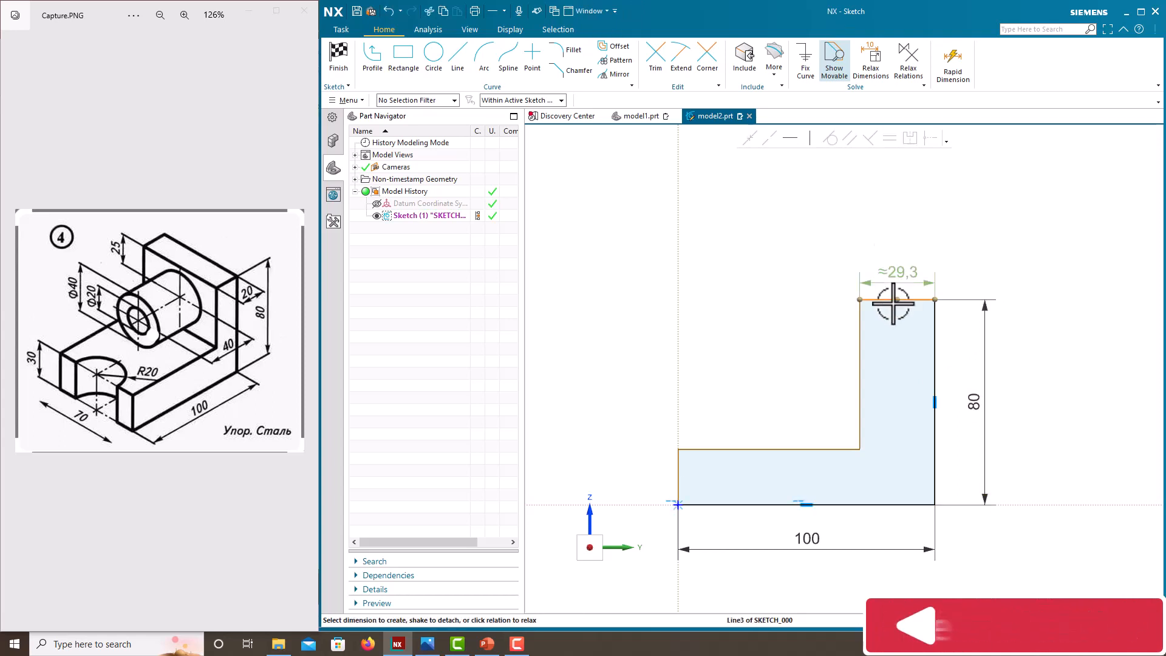
click(897, 276)
text(20)
key(Return)
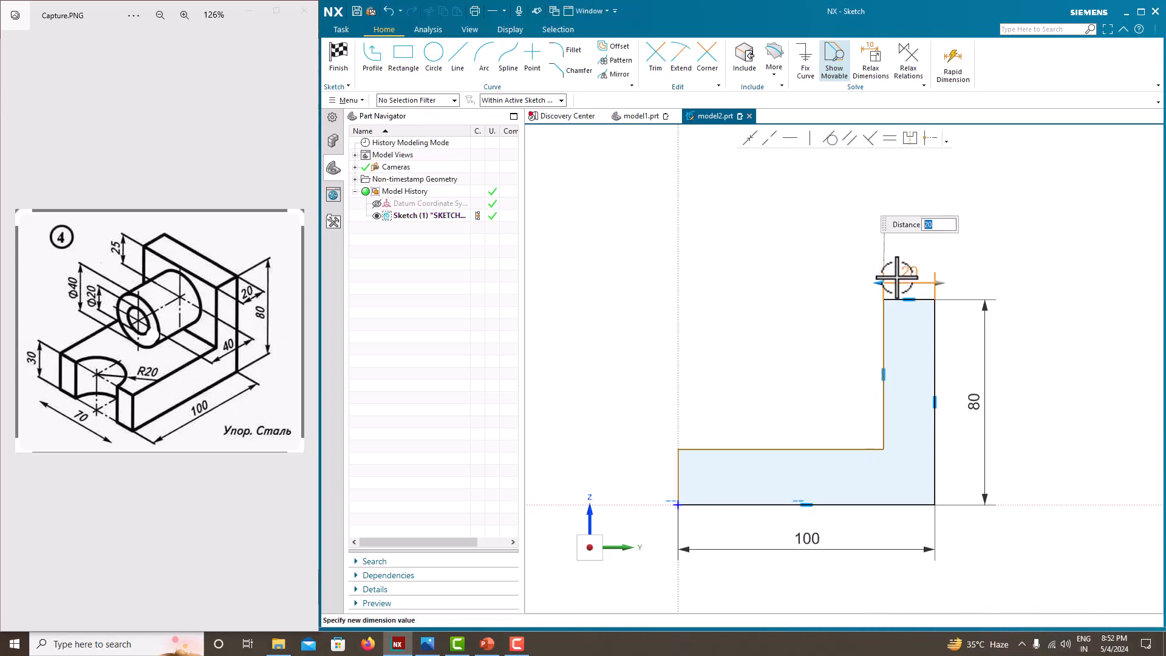
Step: Dimension the vertical edge at the origin at 30 mm and finish the sketch
click(678, 467)
click(659, 478)
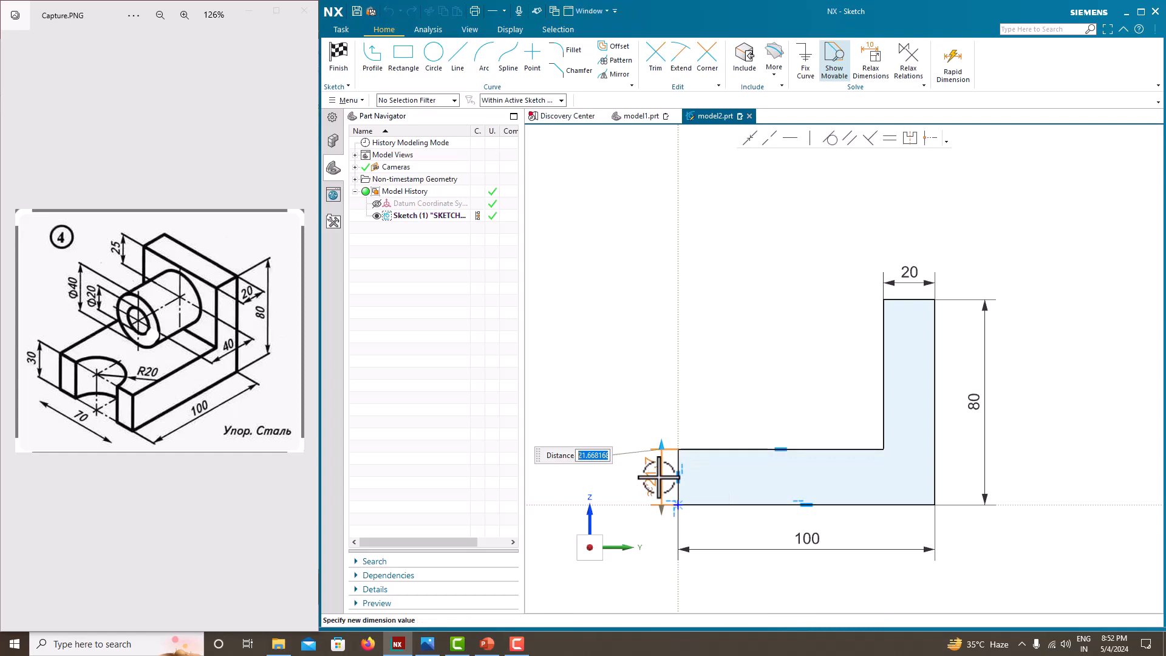
text(30)
key(Return)
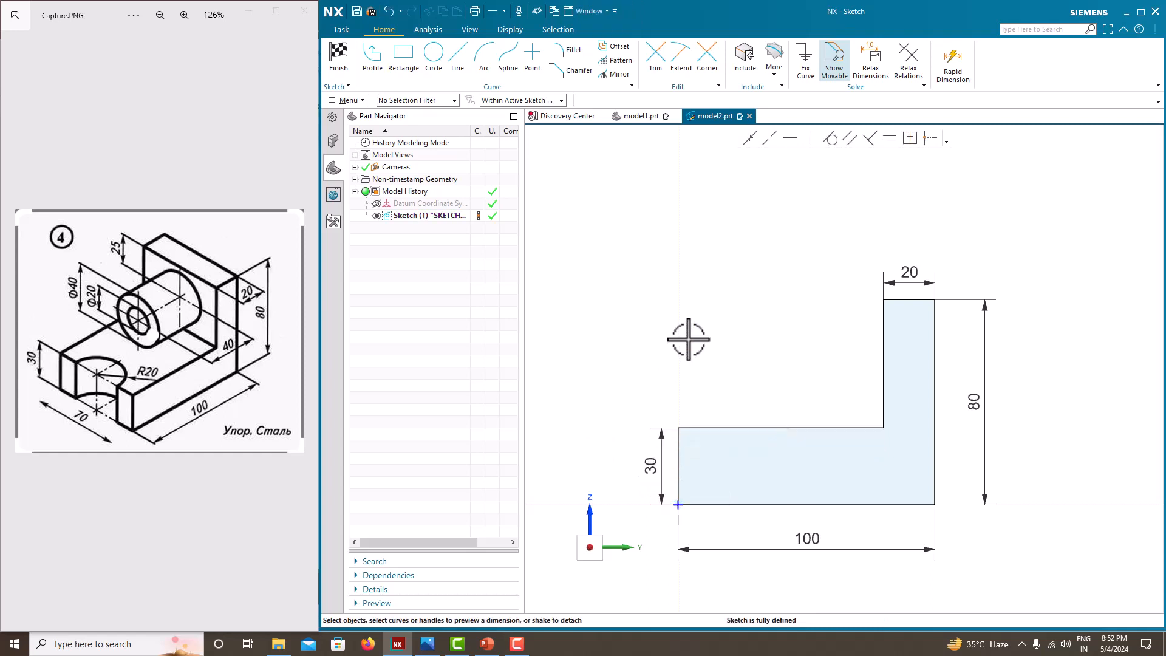
scroll(708, 292, down, 3)
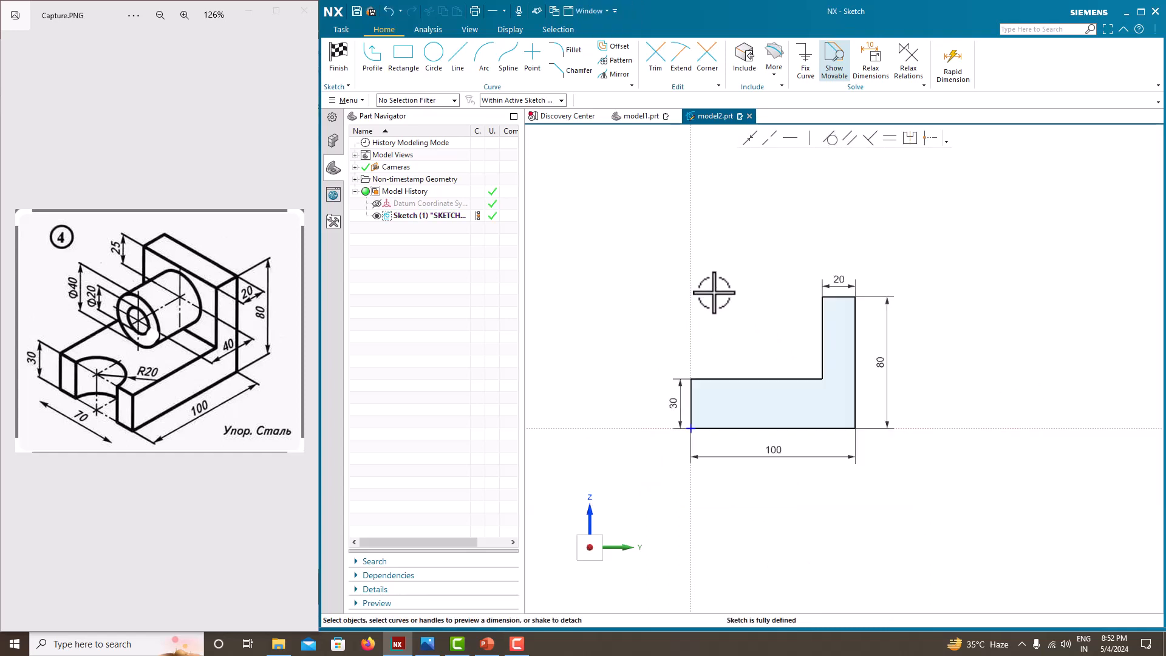
right_click(704, 283)
click(720, 293)
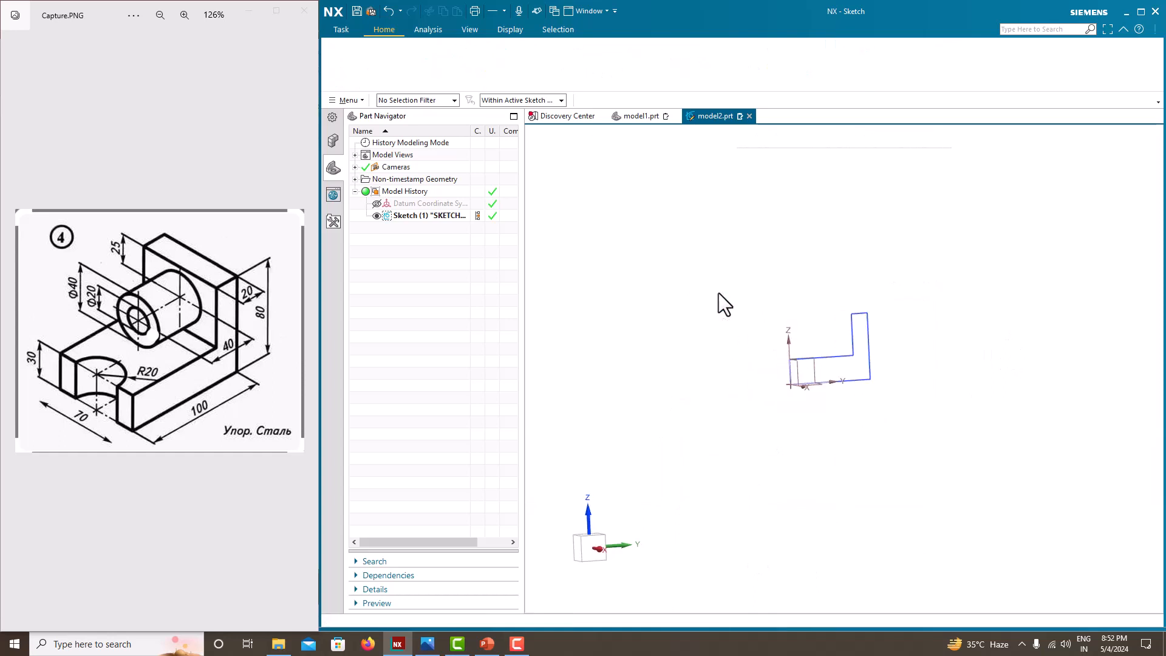
Step: Extrude the L profile as a solid with a symmetric width of 70 mm and hide its sketch
click(403, 60)
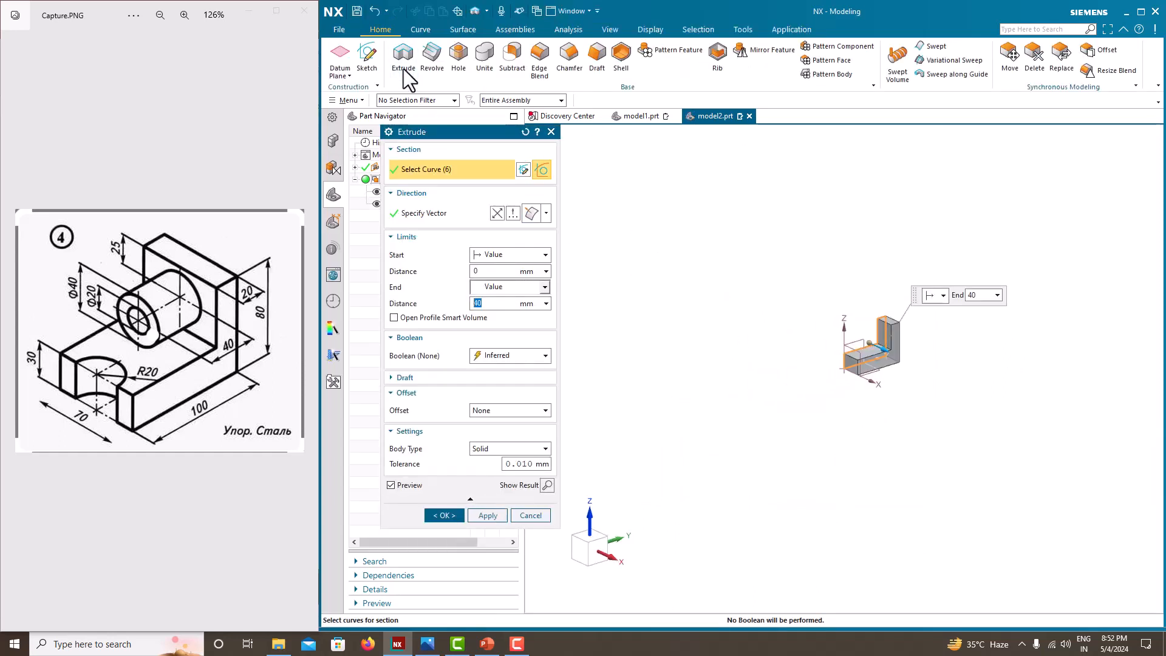
click(503, 289)
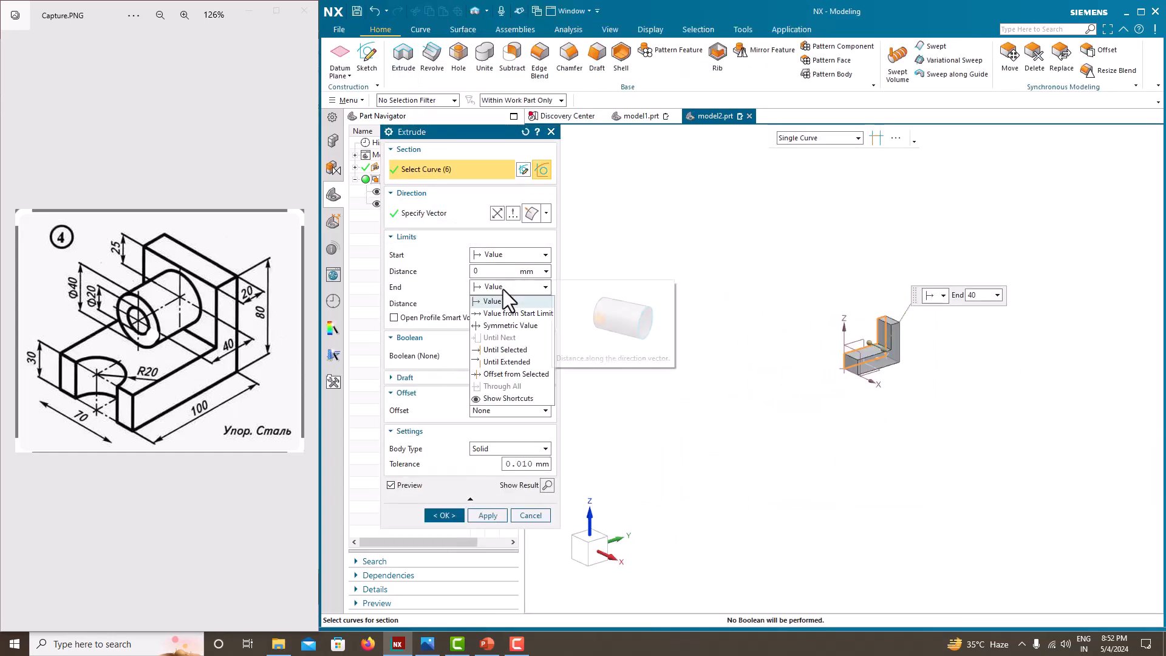
click(497, 332)
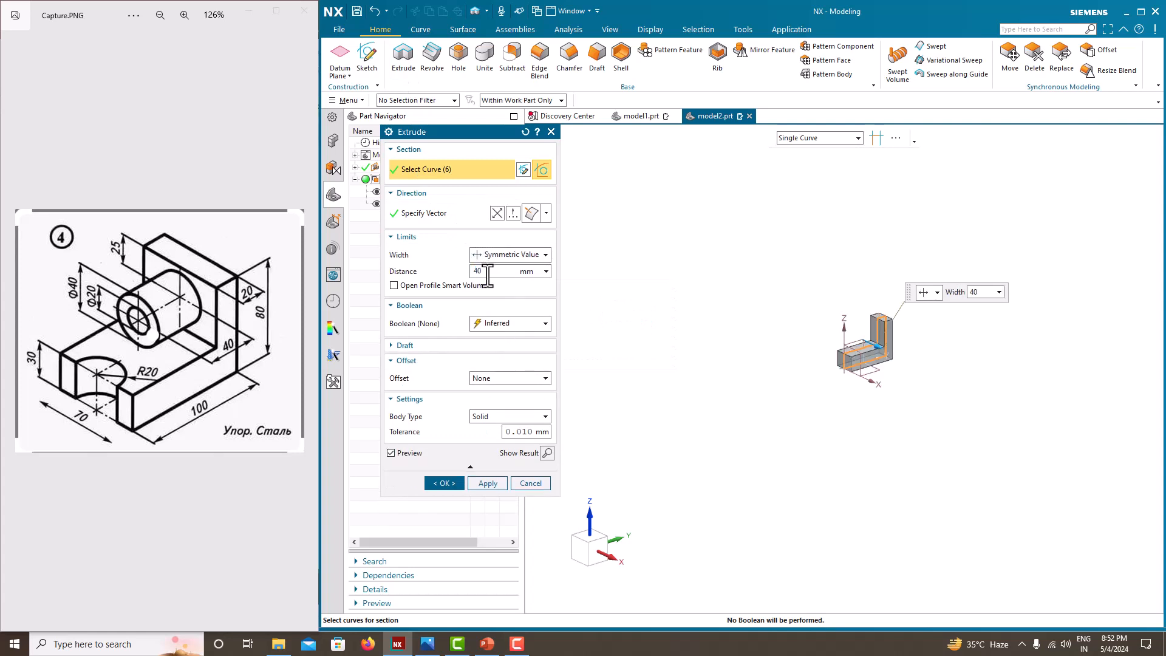
text(70)
key(Return)
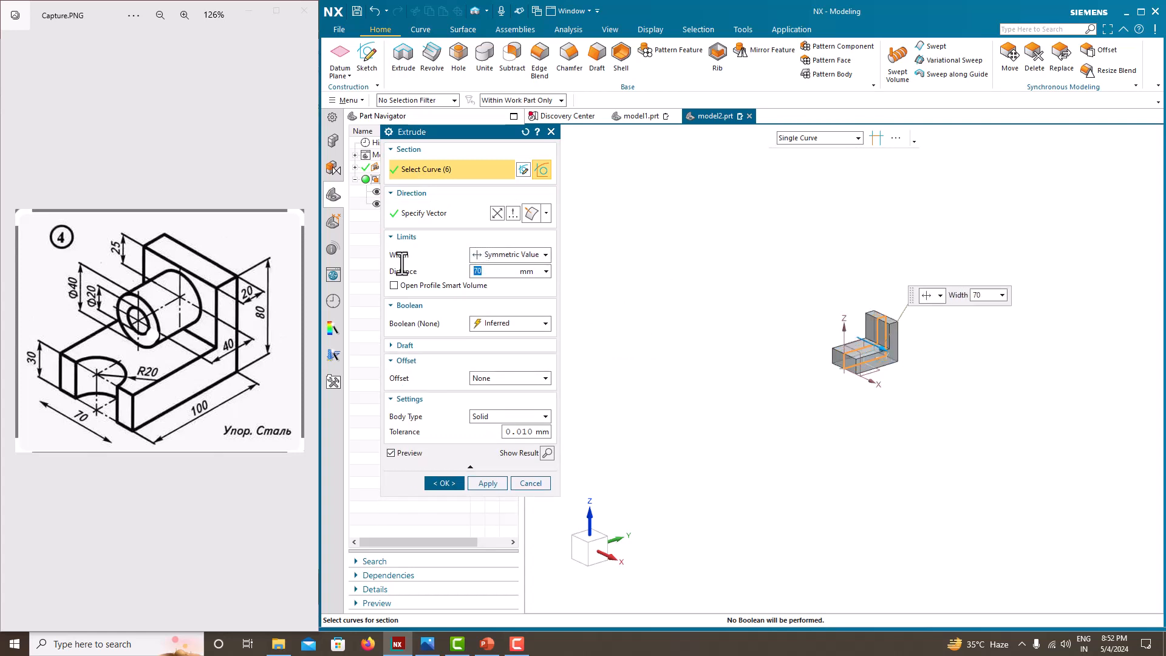
click(438, 483)
click(377, 203)
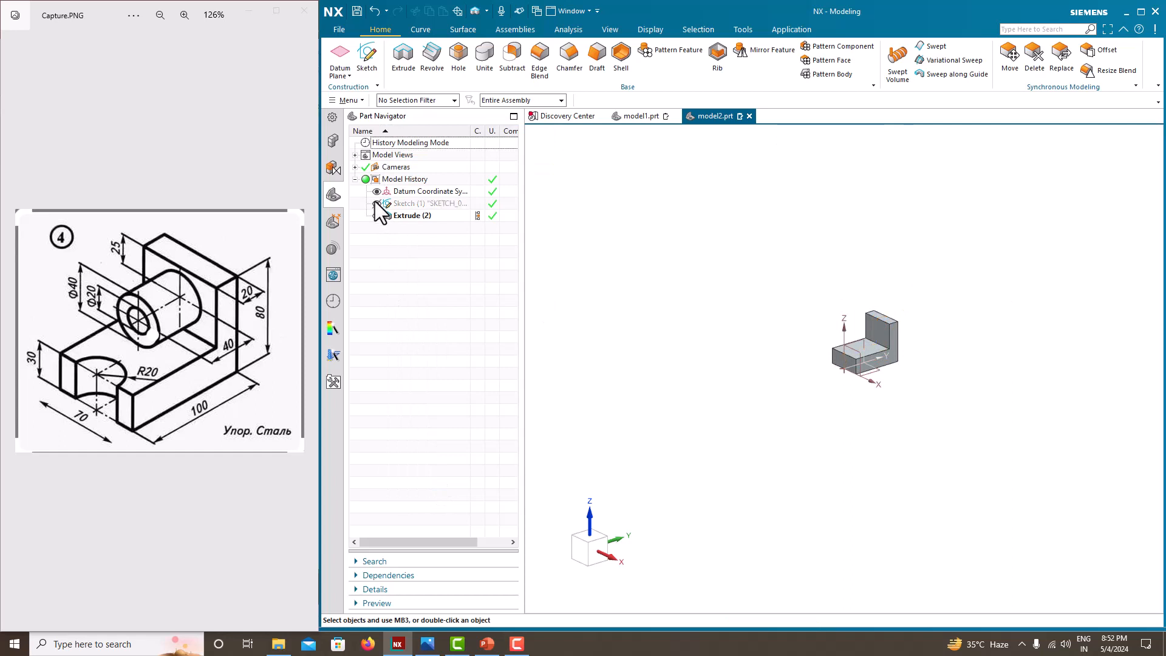
Step: Start a new sketch on the inner vertical face of the L body's upright
scroll(929, 385, up, 5)
scroll(728, 234, up, 1)
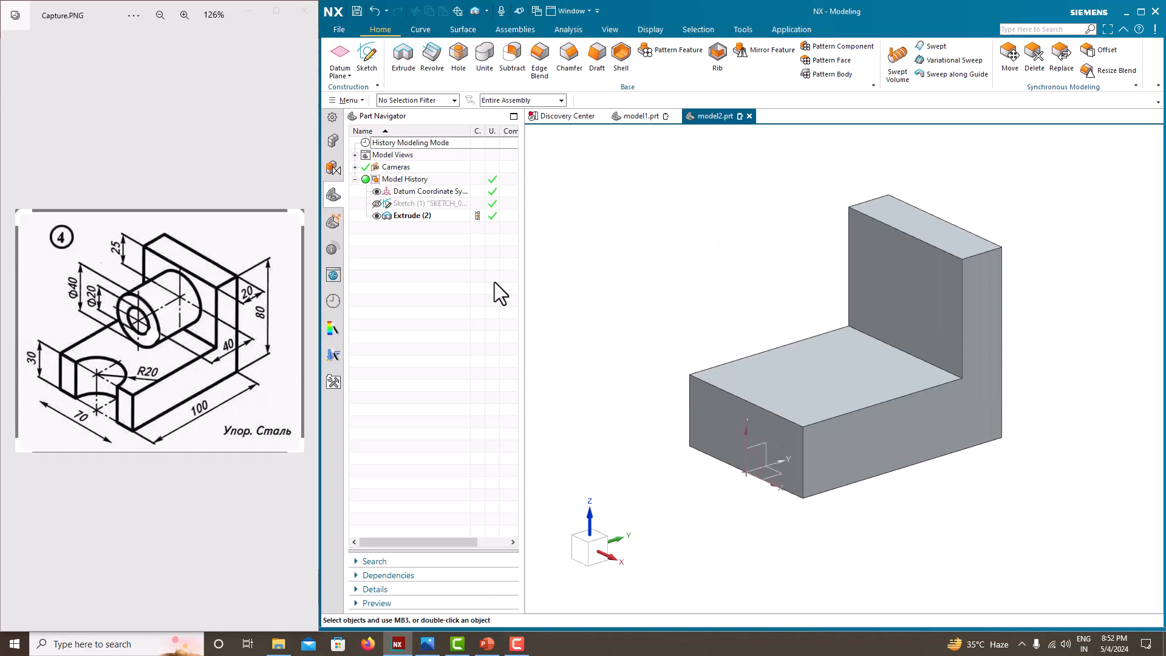
click(367, 53)
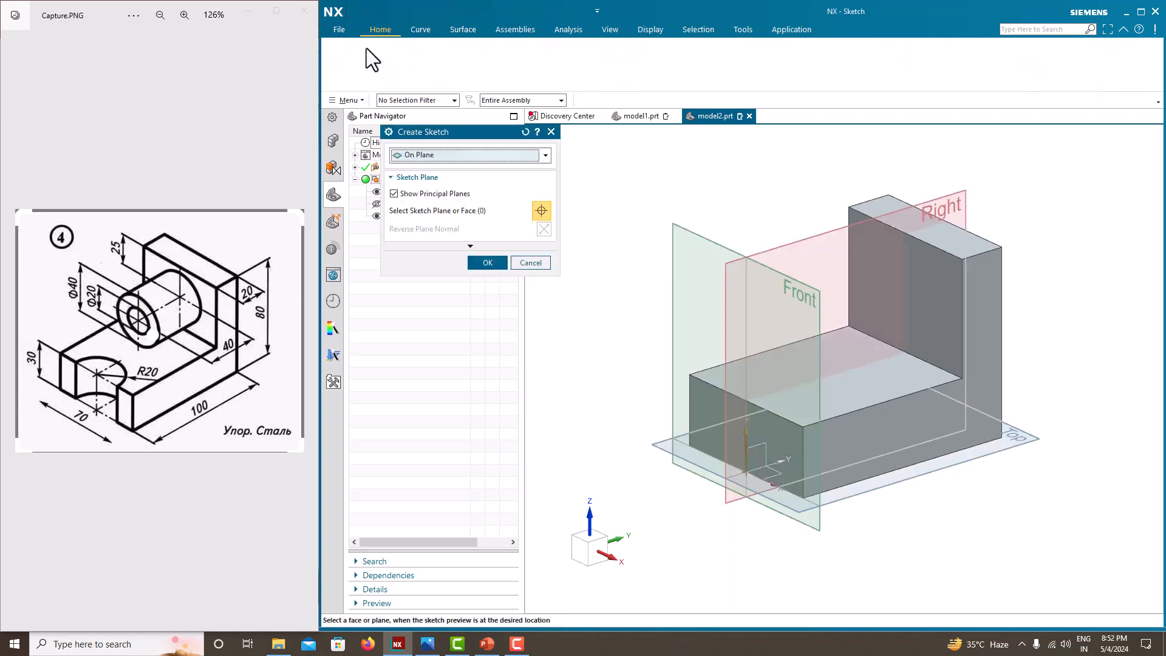
click(879, 284)
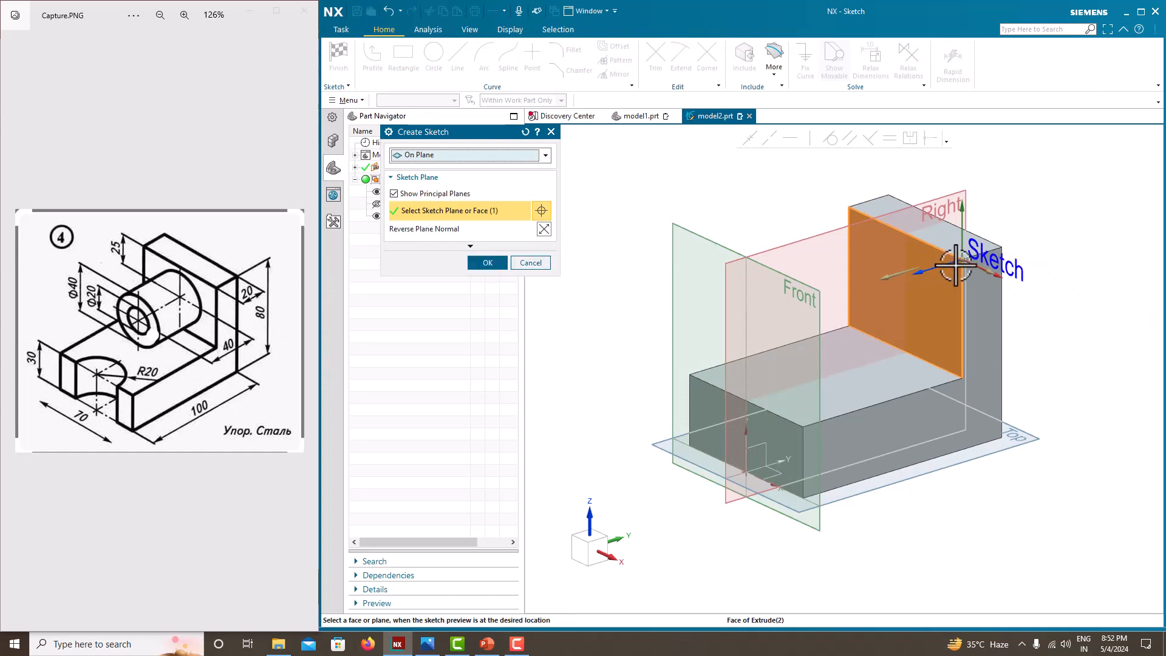
scroll(1008, 272, up, 4)
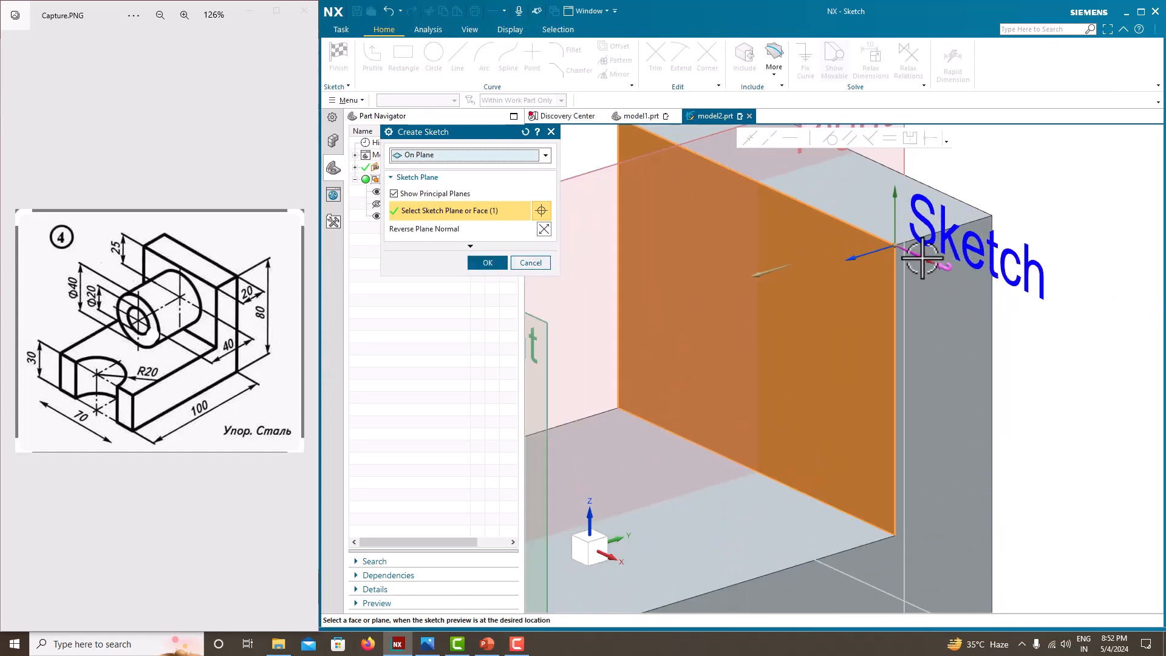
scroll(956, 283, down, 4)
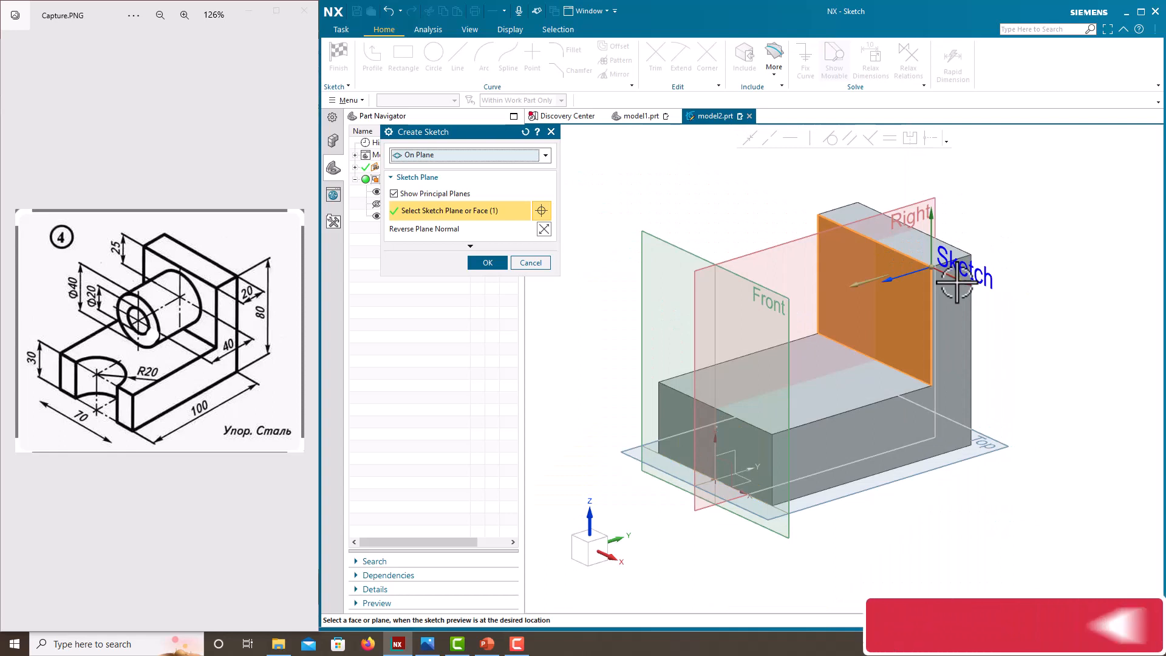
click(497, 260)
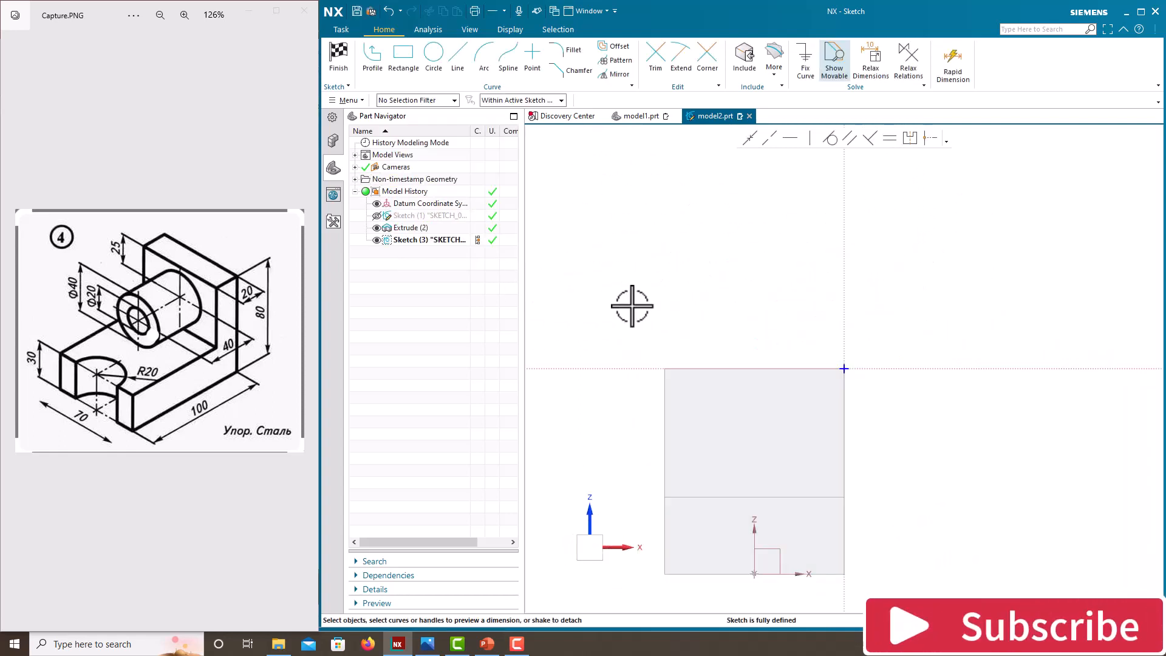
scroll(710, 383, up, 6)
scroll(711, 384, down, 10)
scroll(724, 458, up, 4)
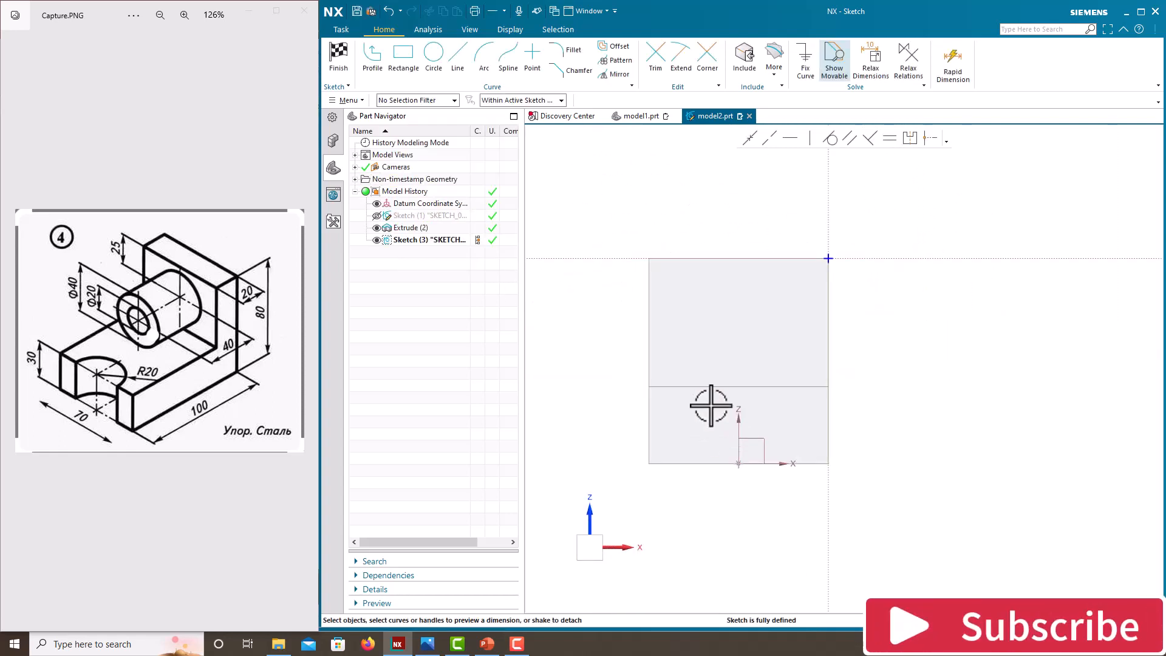
Step: Draw a vertical line about 89 mm long from the base edge's midpoint up past the upright's top edge
click(435, 62)
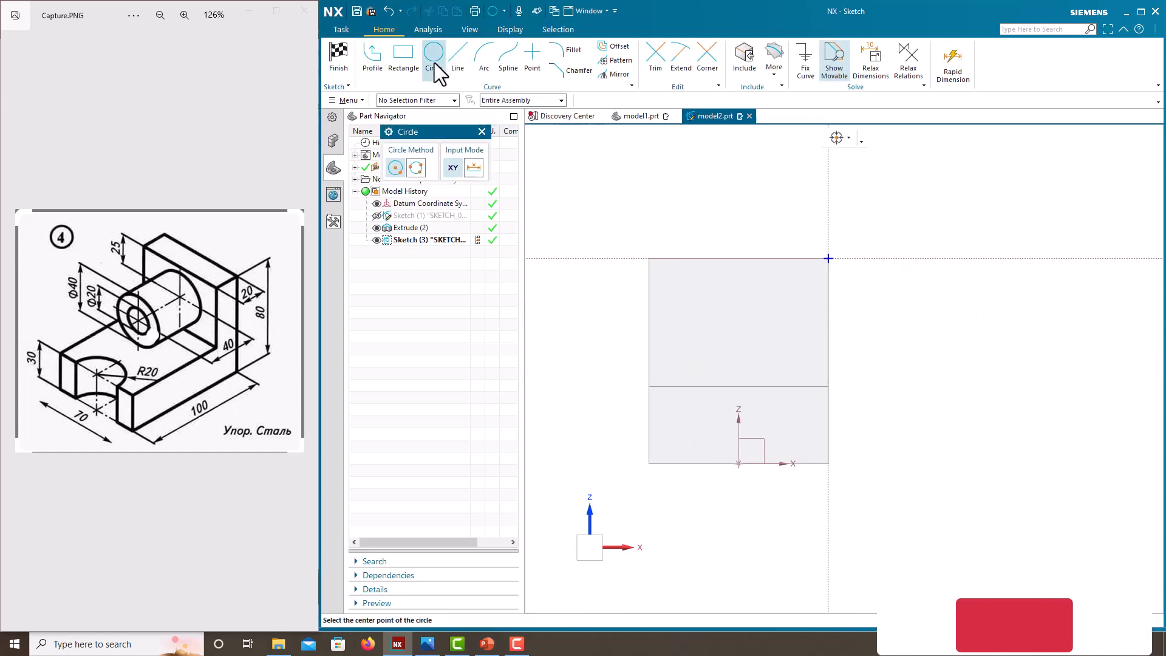
click(457, 70)
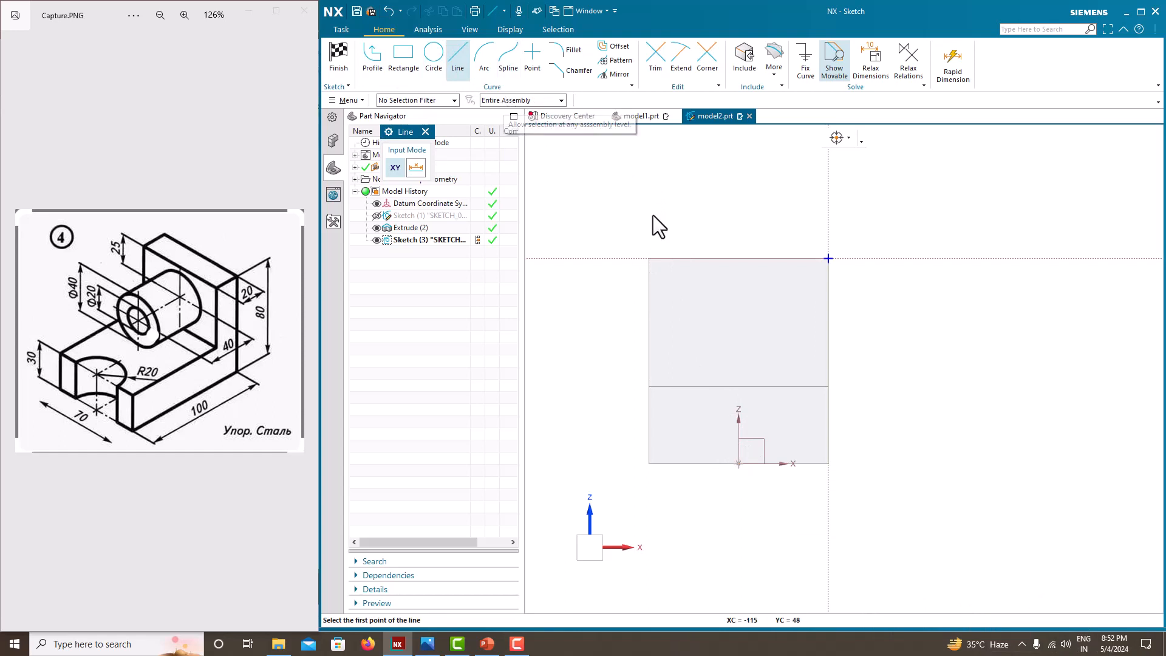
click(739, 463)
click(739, 234)
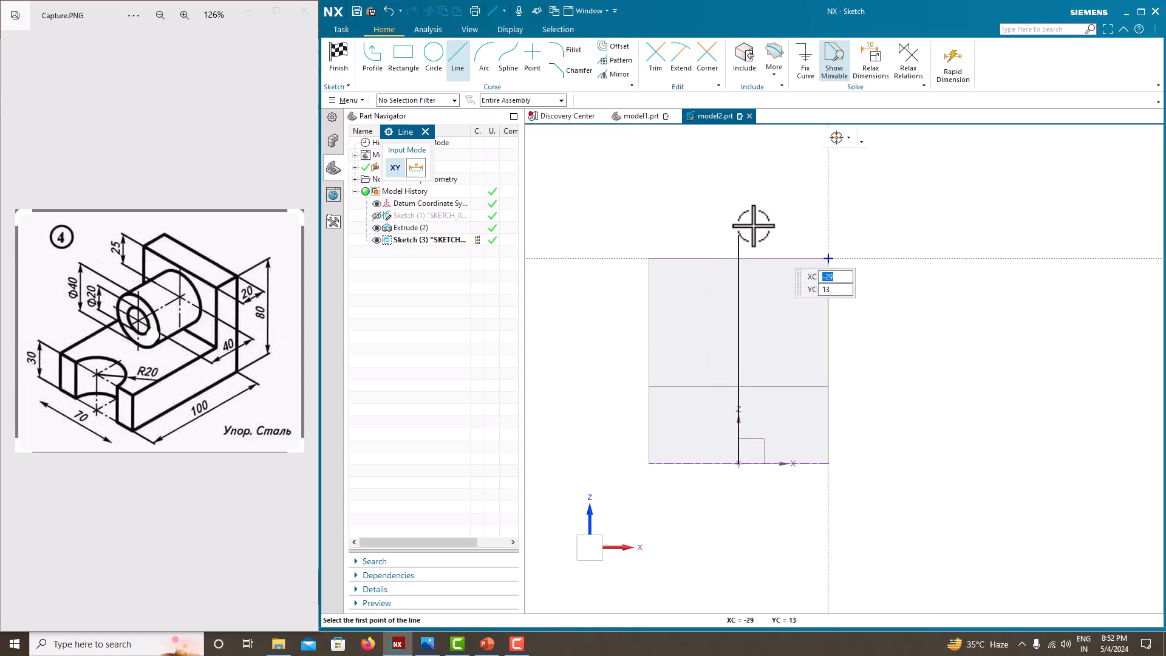
key(Escape)
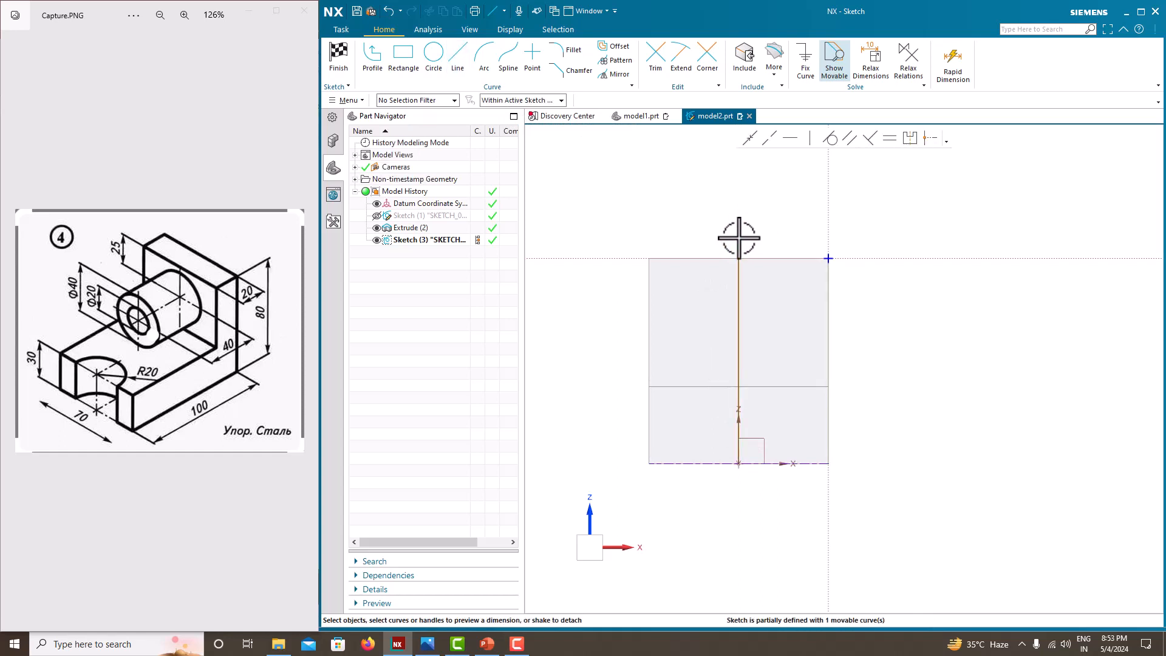
Step: Dimension the vertical centre line at 90 mm and convert it to a reference line
drag(739, 237, 766, 356)
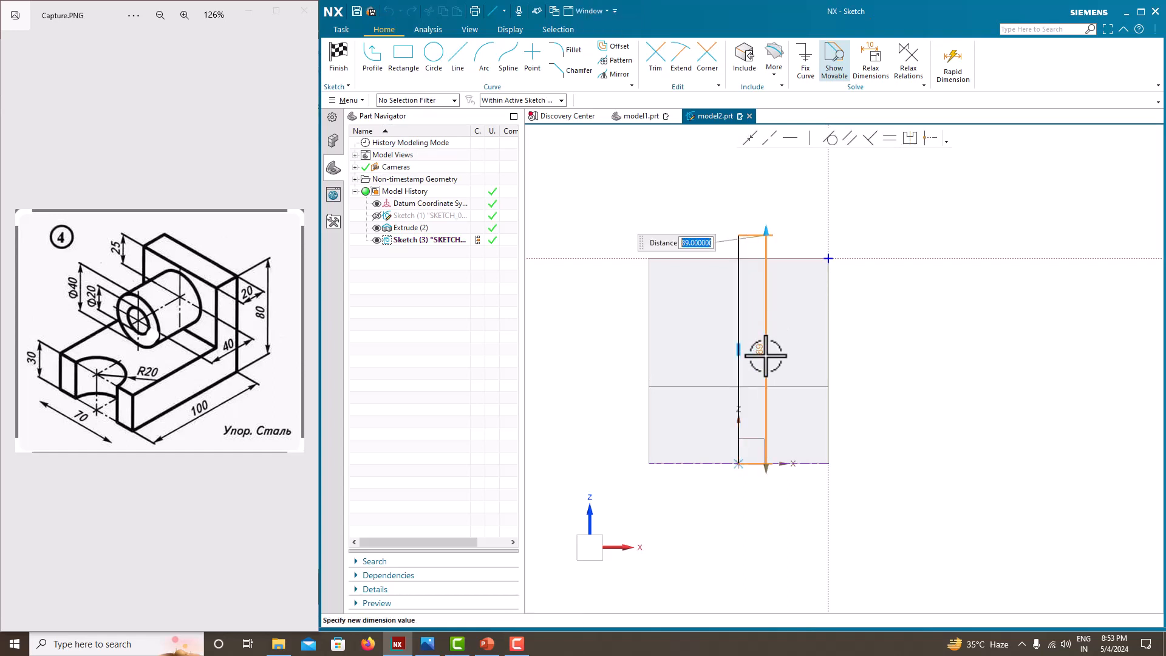
text(90)
key(Return)
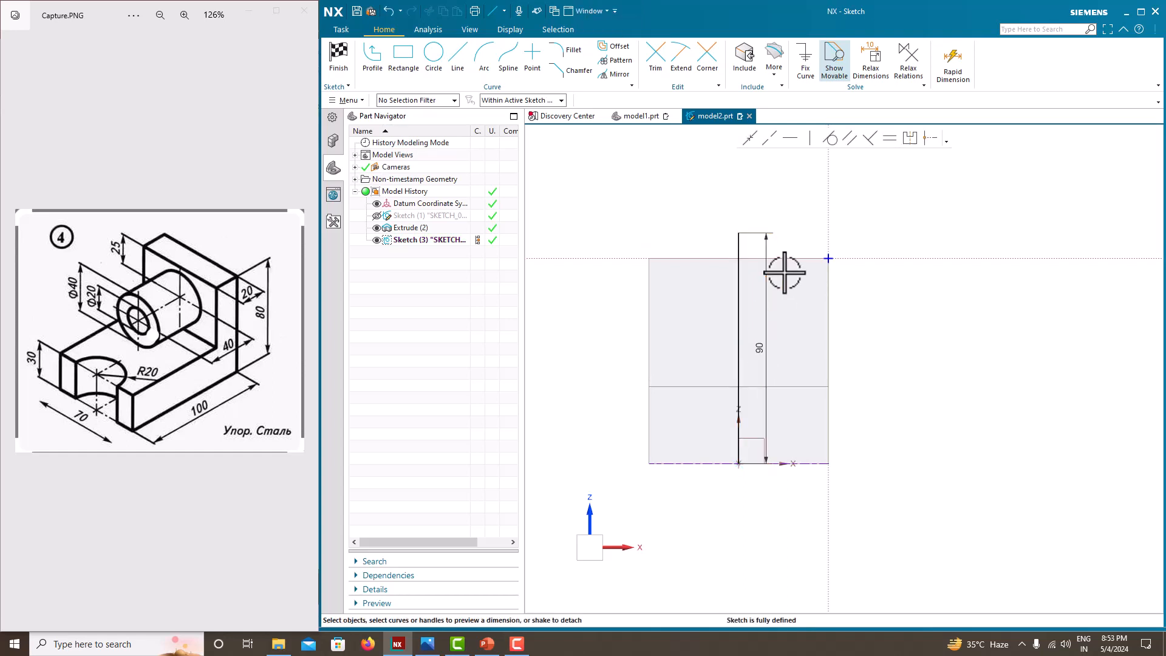
click(741, 281)
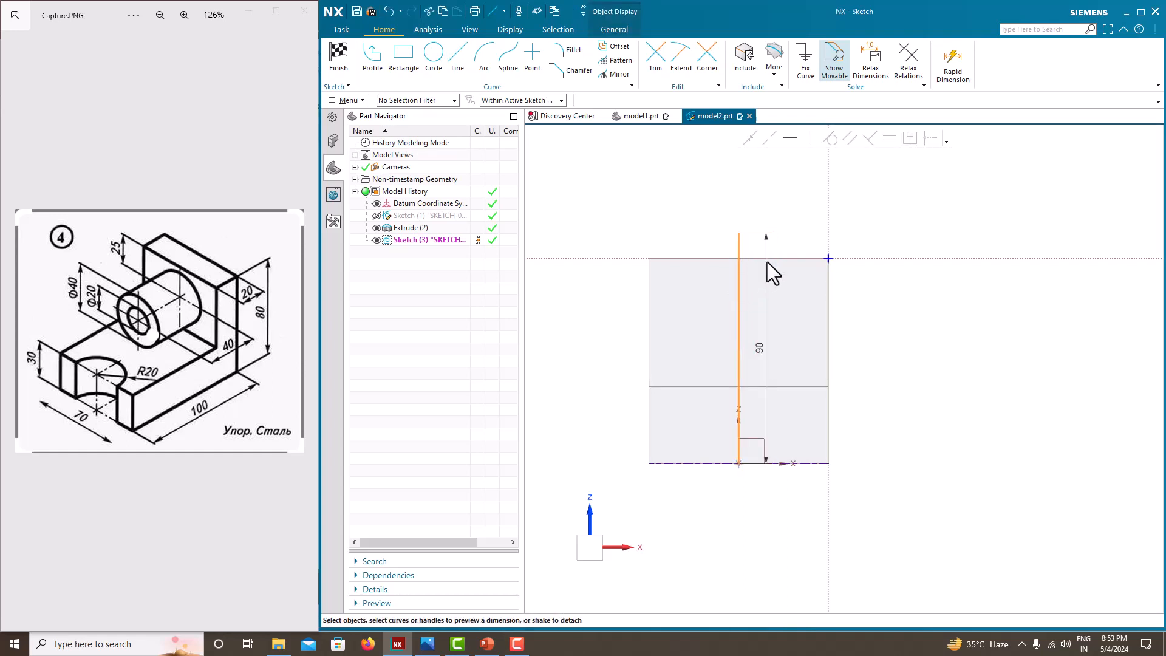
key(Escape)
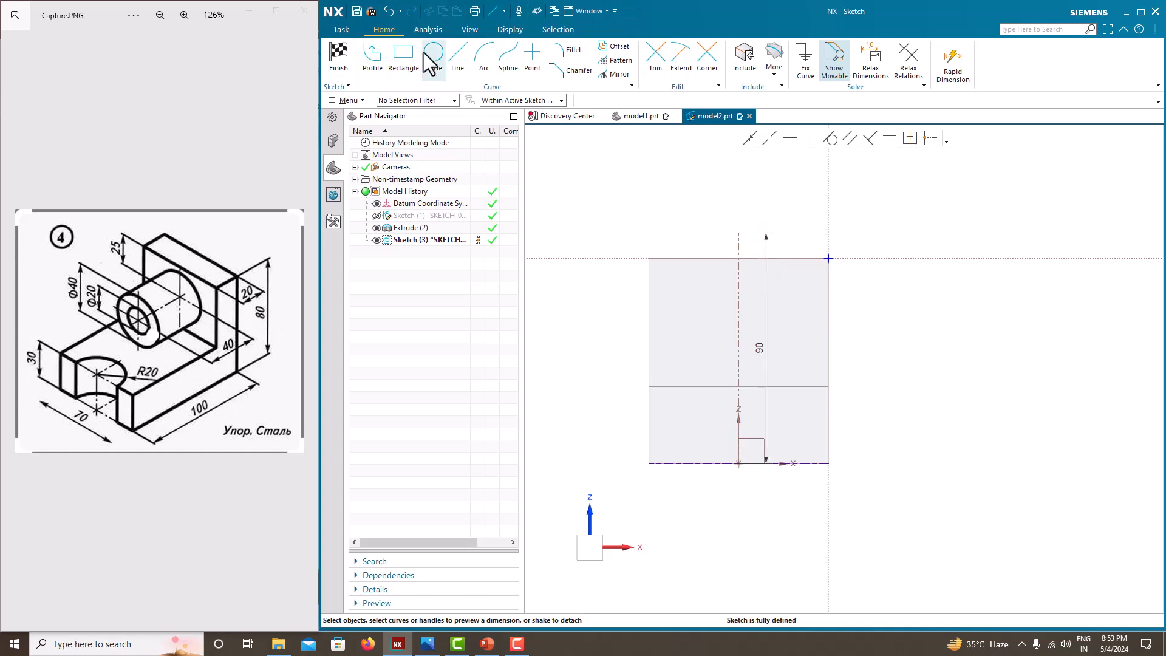
Step: Draw a circle centred on the vertical reference line on the upright's face and dimension its diameter at 40 mm
click(436, 68)
click(738, 329)
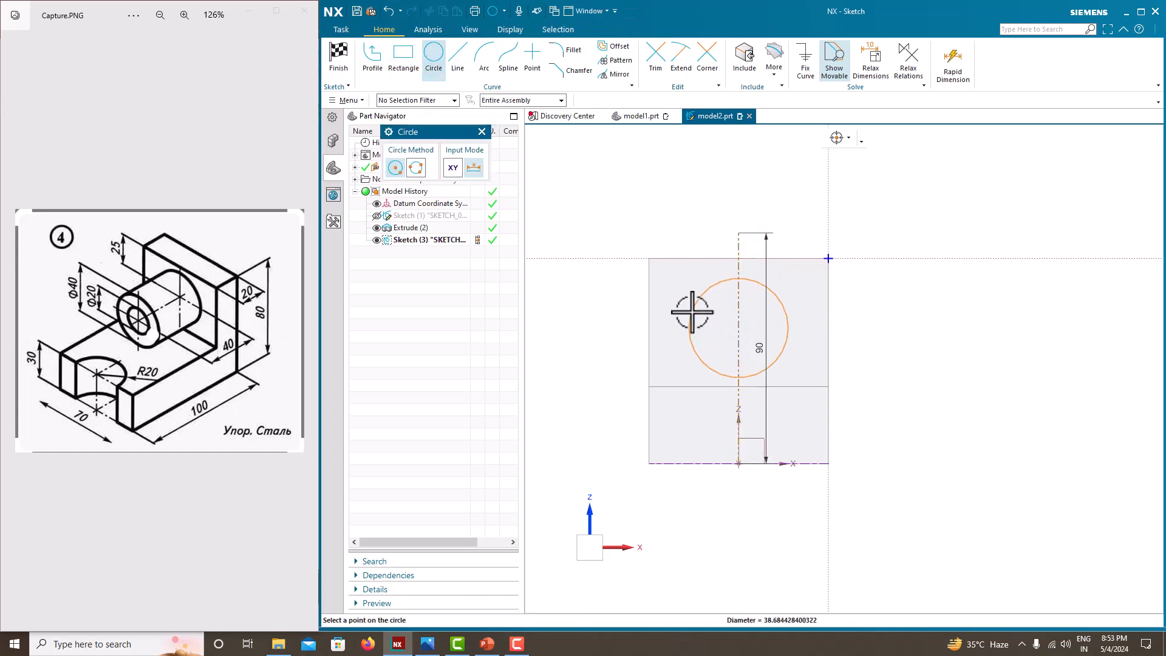
click(690, 312)
key(Escape)
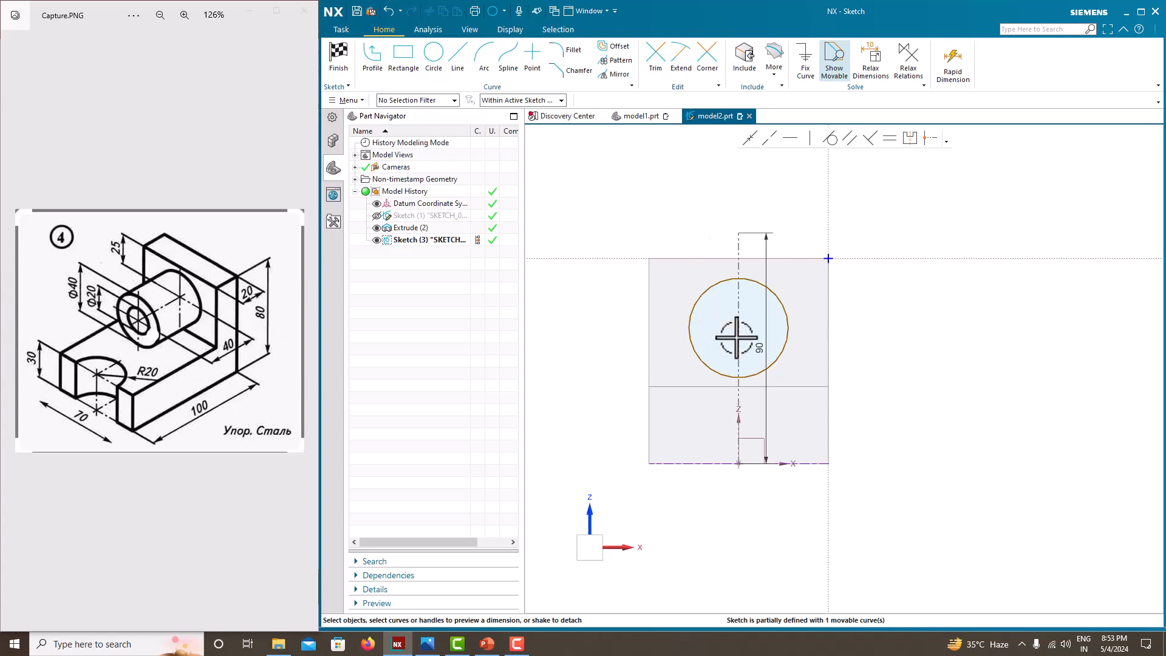
click(788, 312)
click(811, 297)
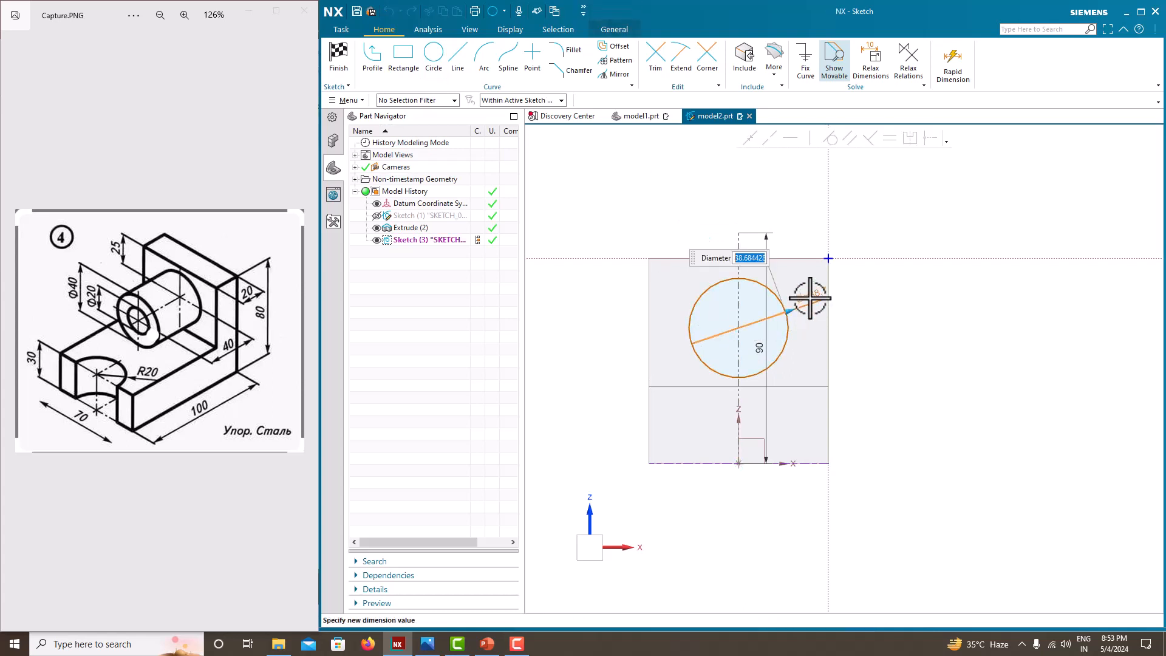
text(40)
key(Return)
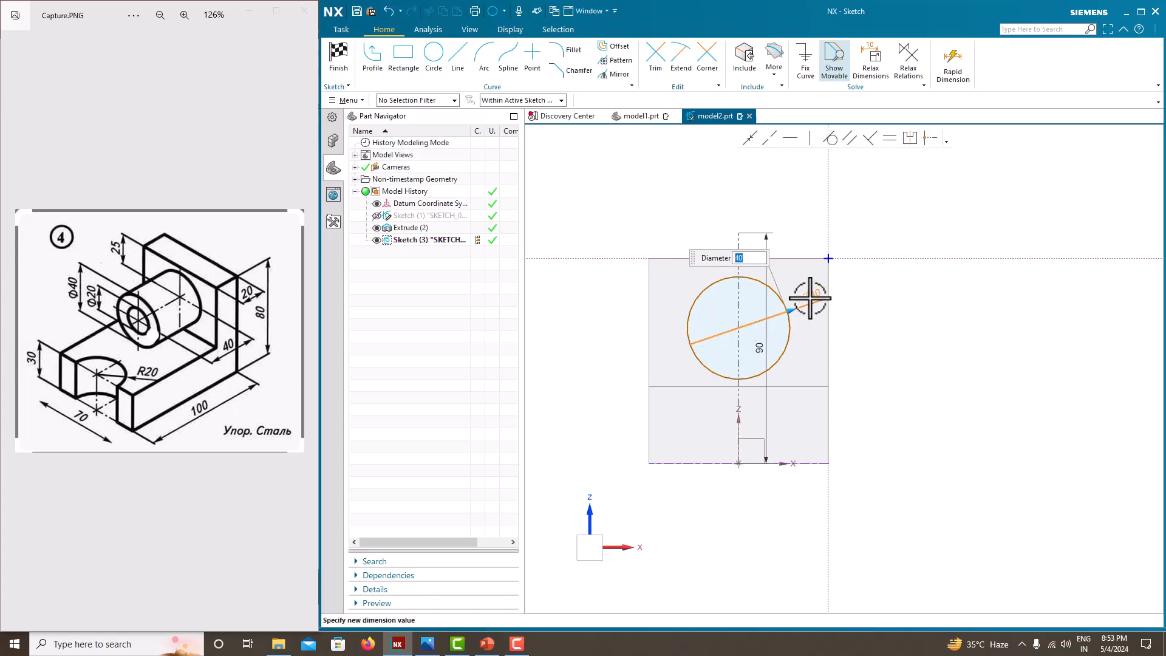
click(801, 224)
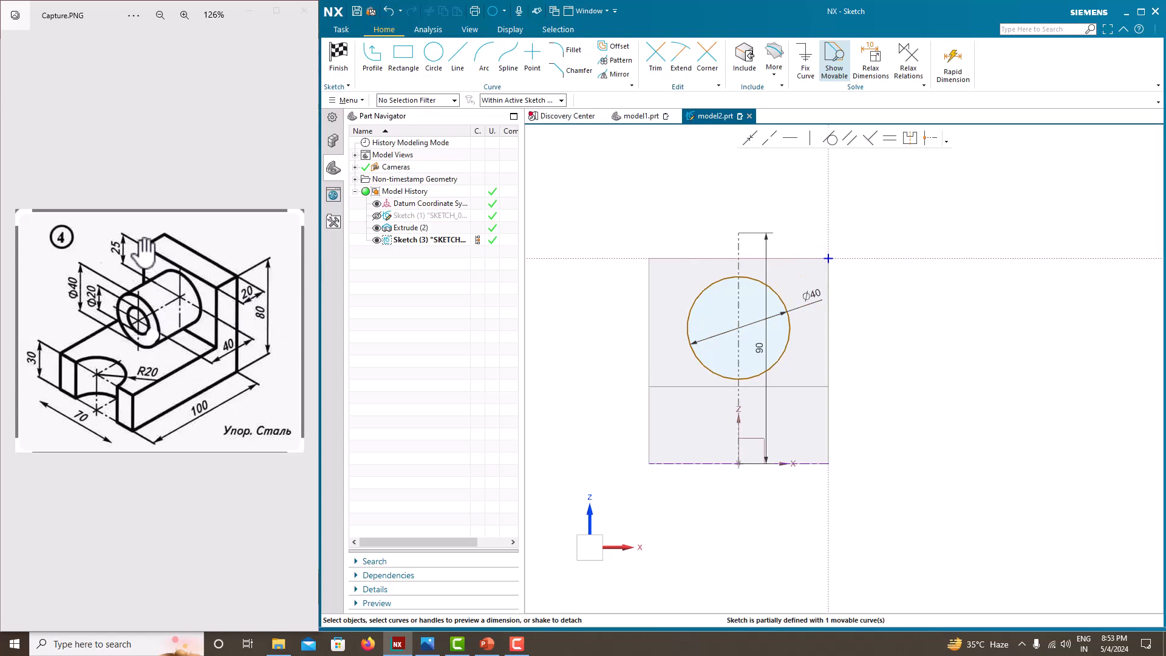
Step: Dimension the circle's centre 25 mm below the upright's top edge and finish the sketch
click(787, 258)
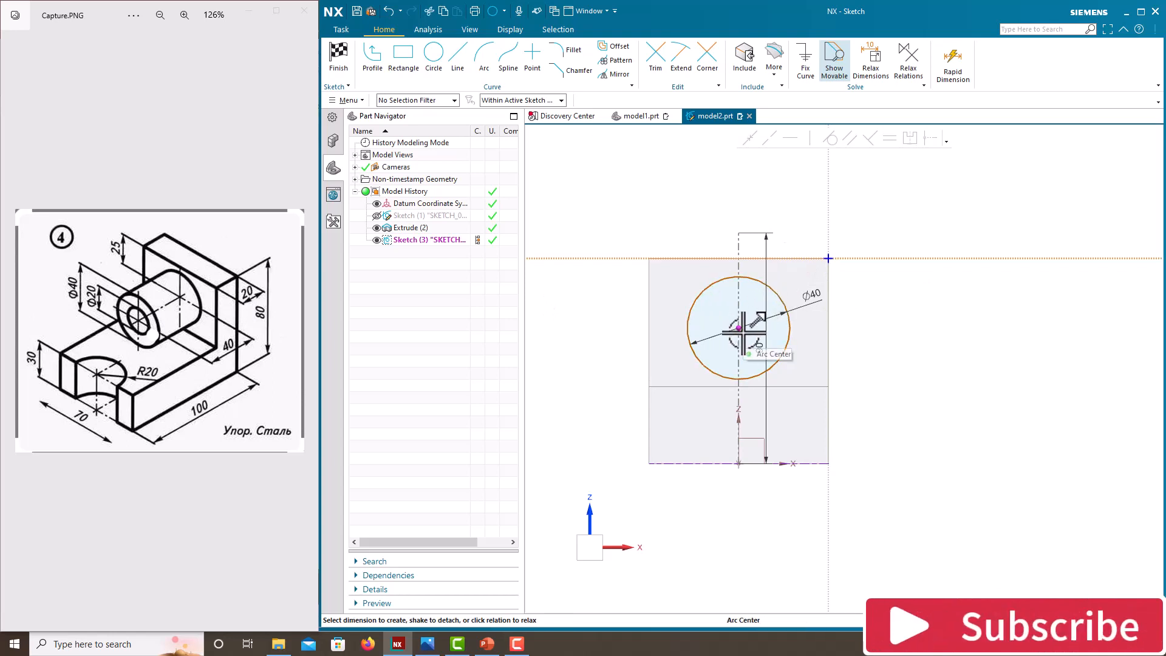
click(740, 328)
click(743, 285)
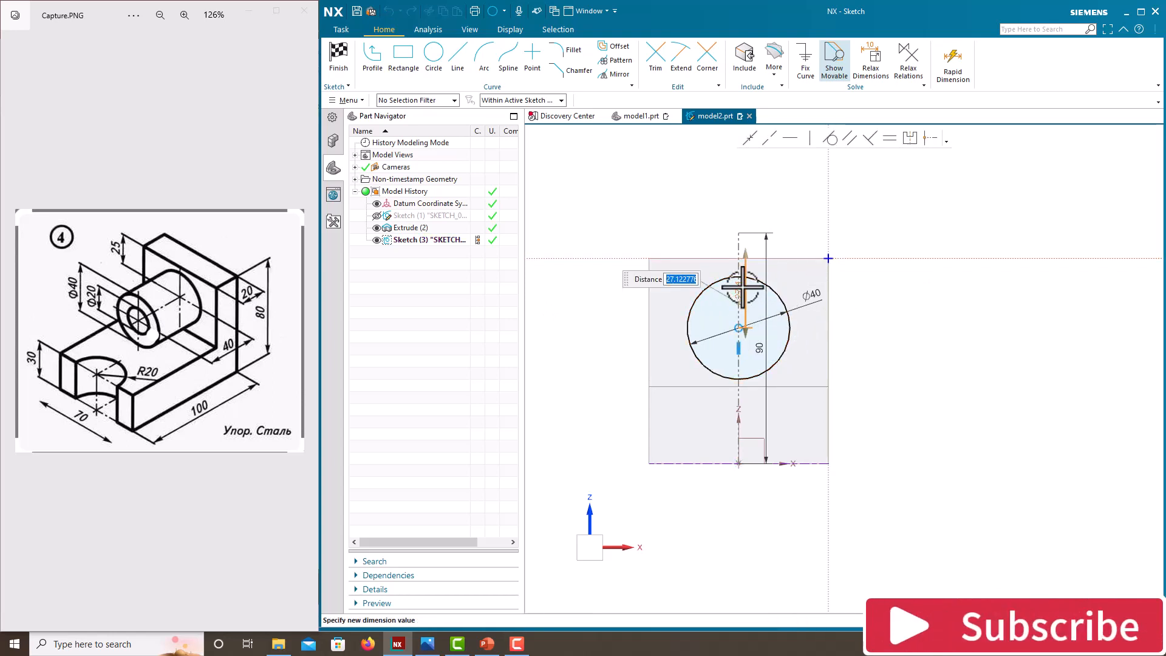
text(25)
key(Return)
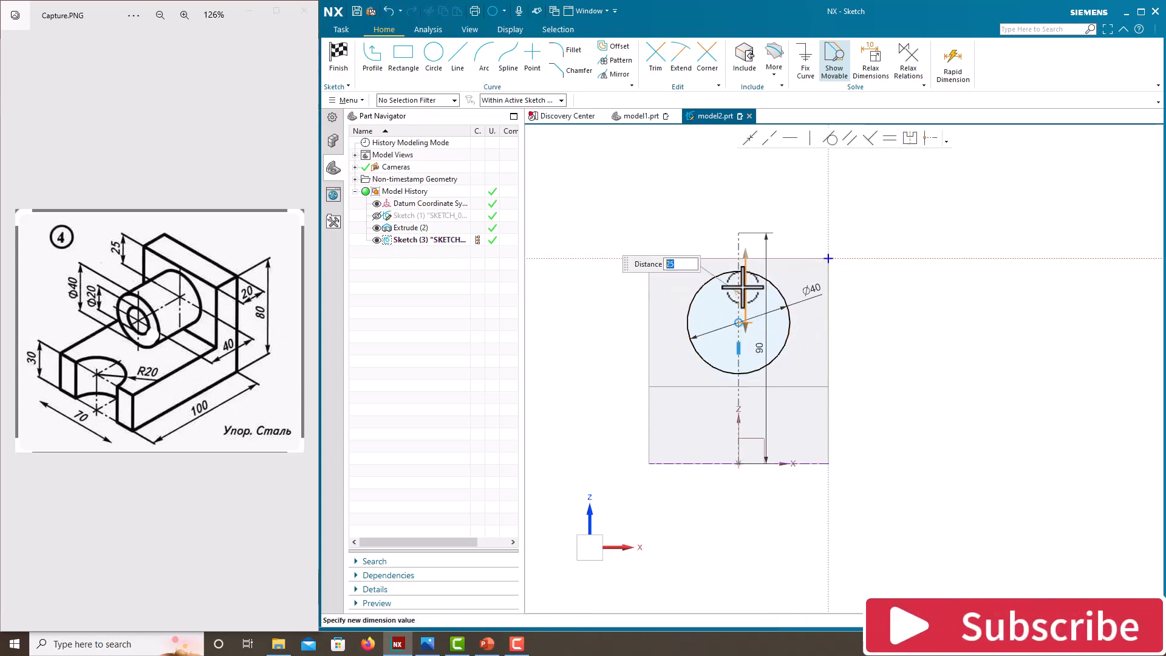
right_click(718, 217)
click(724, 222)
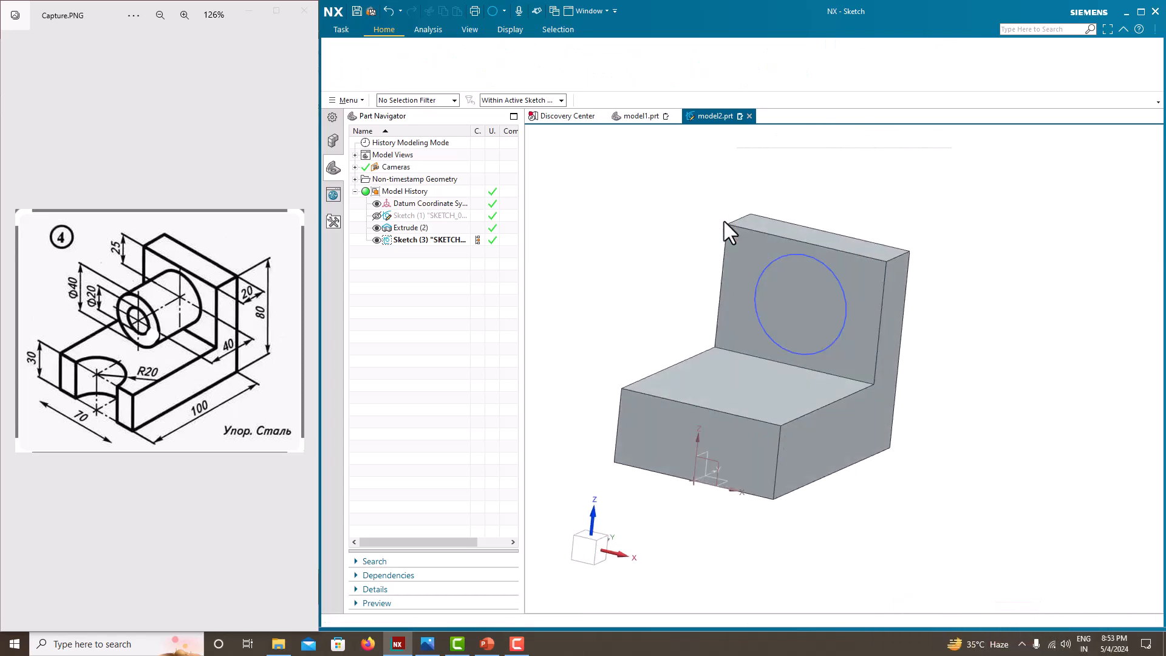
Step: Extrude the circle 40 mm outward over the base as a boss united with the body, and hide its sketch
click(406, 74)
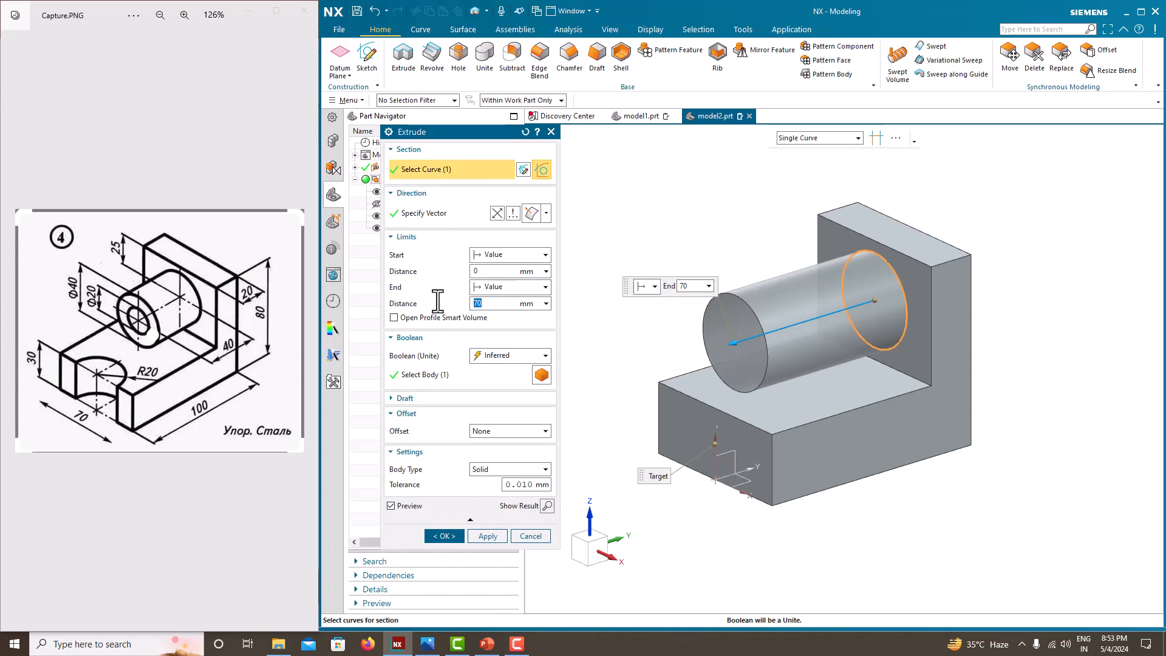
click(455, 537)
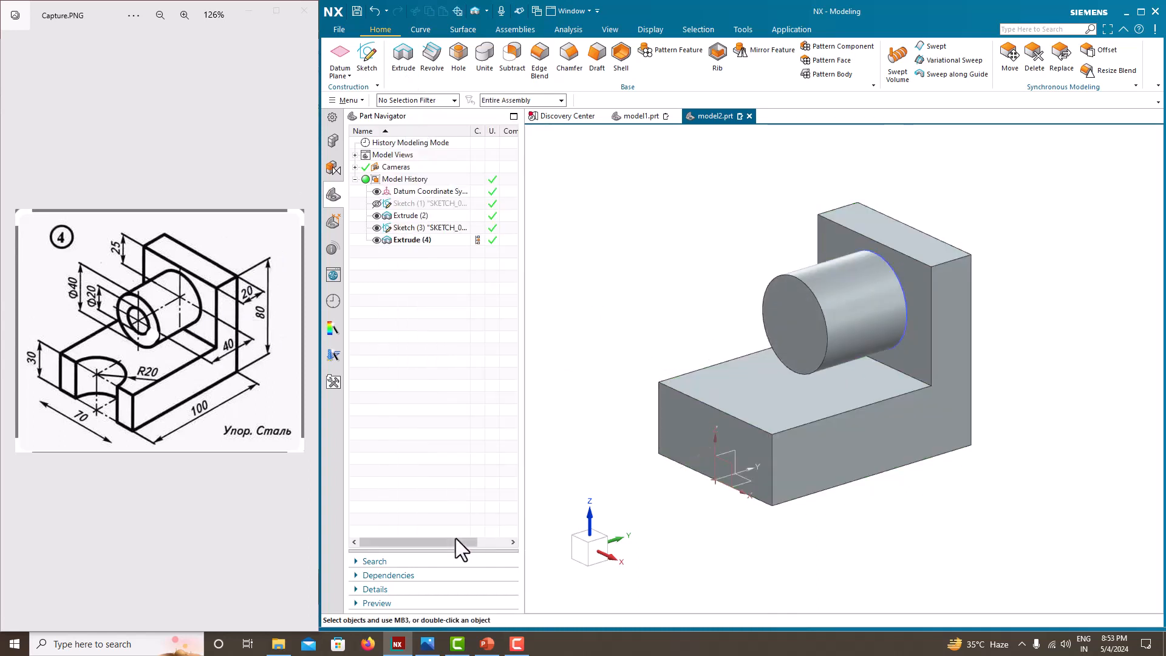
click(377, 228)
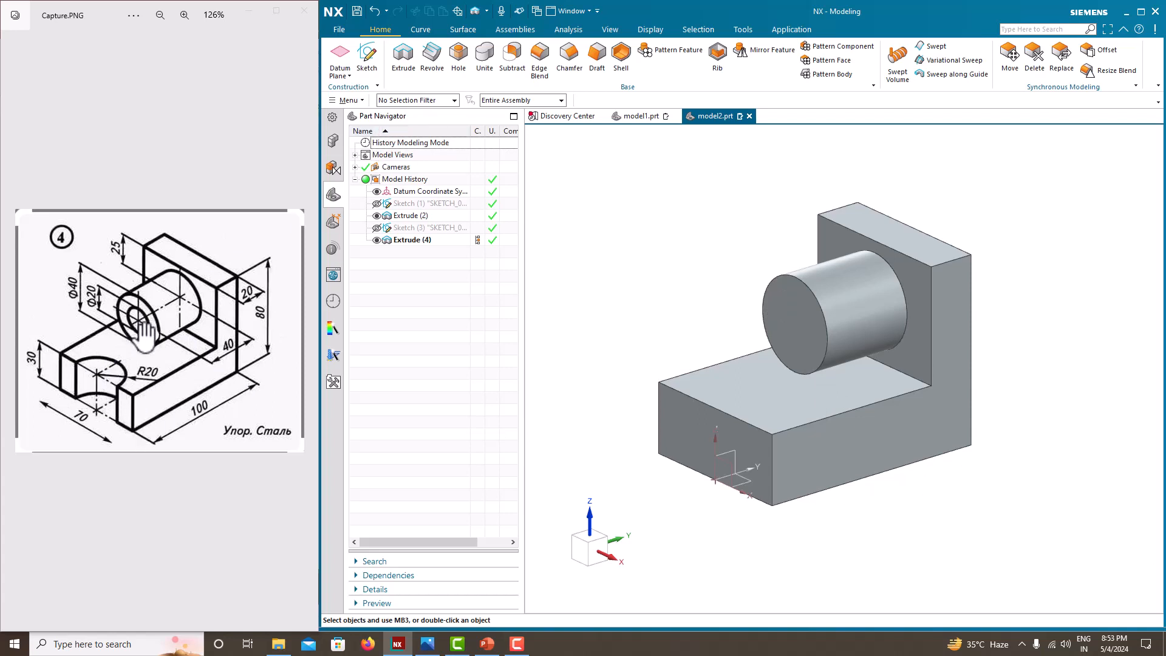
Step: Cut a simple 20 mm diameter hole concentric with the boss's end face, using the Until Next depth limit
click(460, 58)
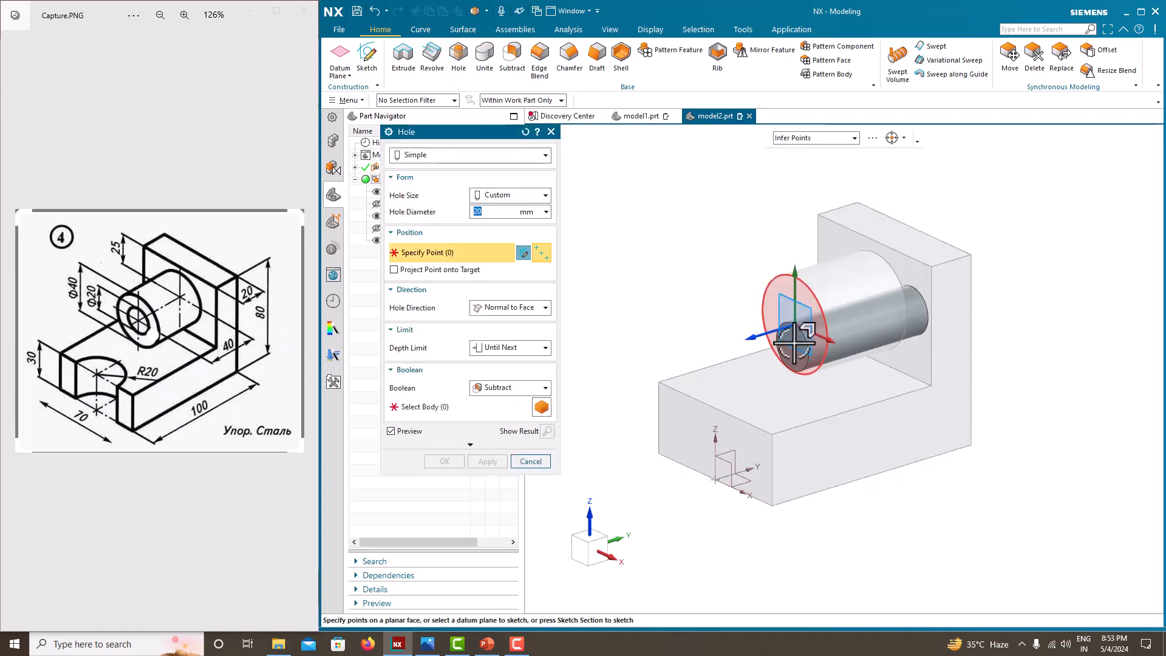
click(813, 287)
middle_drag(818, 347, 875, 350)
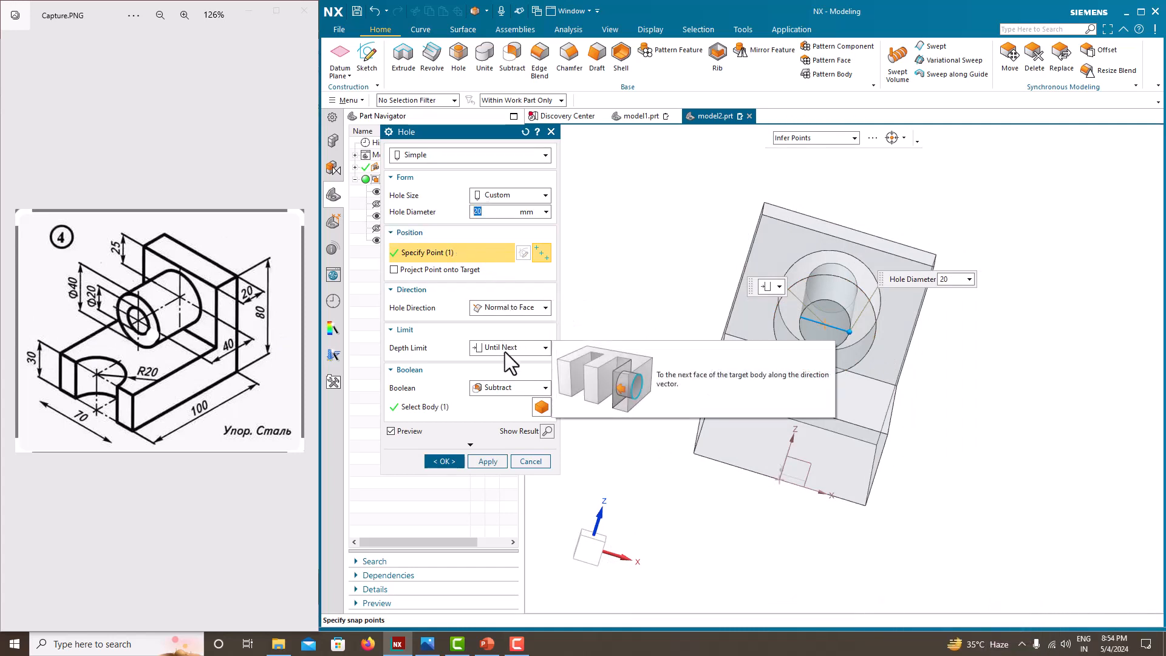
click(473, 461)
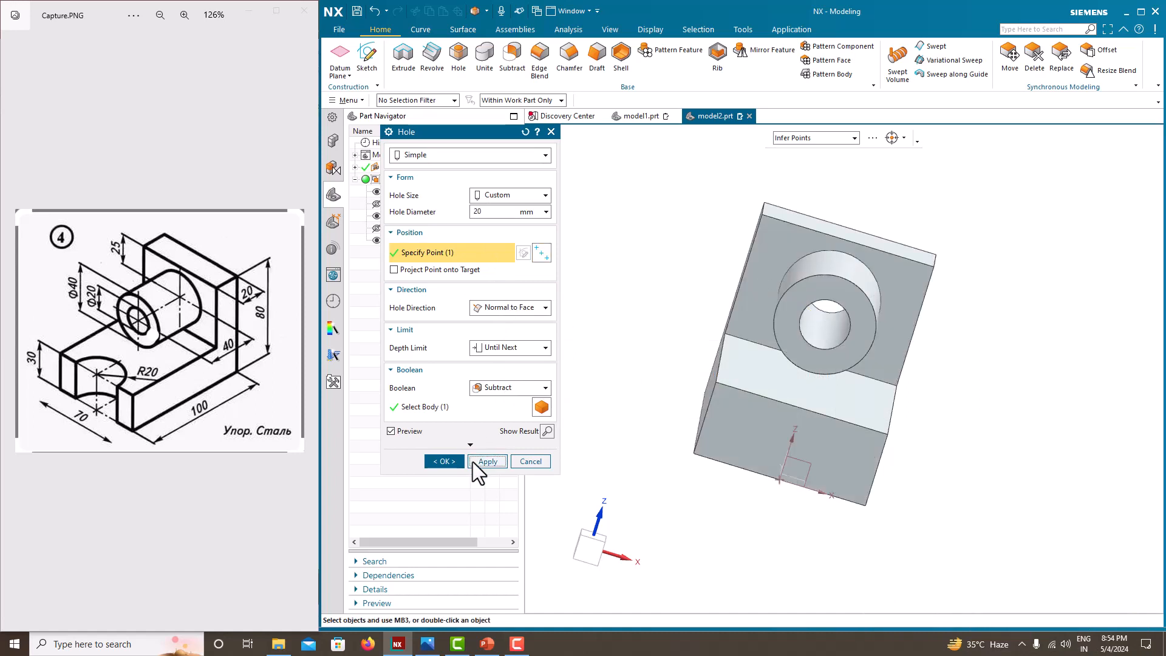
Step: Place a second hole on the low leg's upper face, 0 mm from the front edge and 35 mm from the side
middle_drag(684, 403, 693, 446)
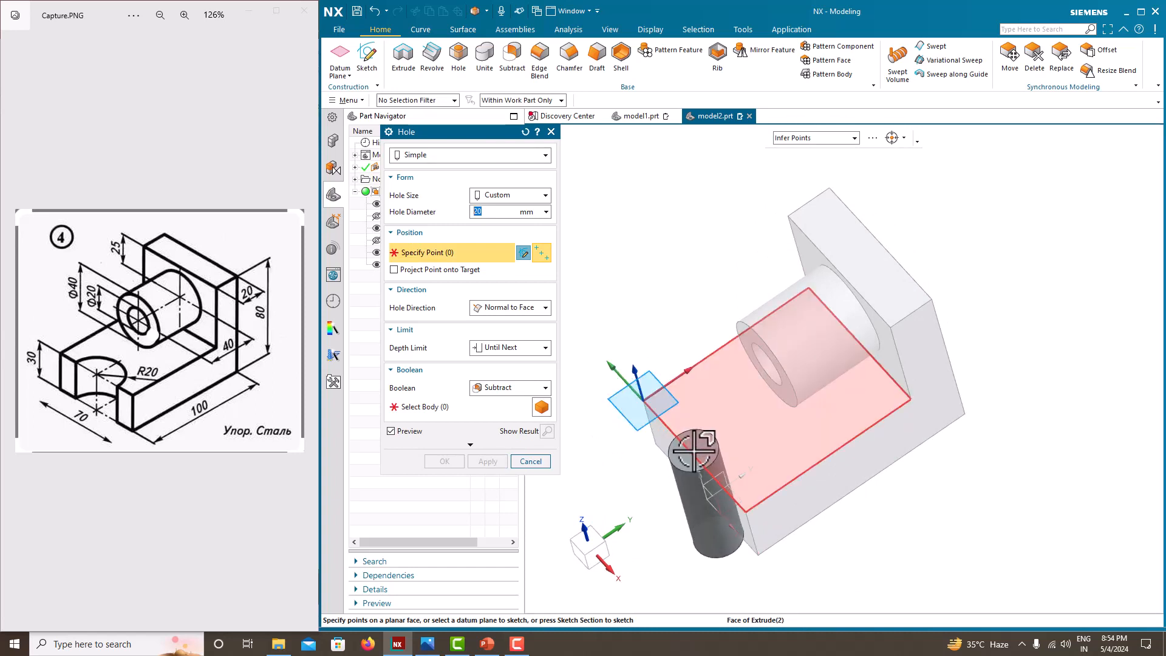
click(695, 450)
scroll(698, 446, up, 3)
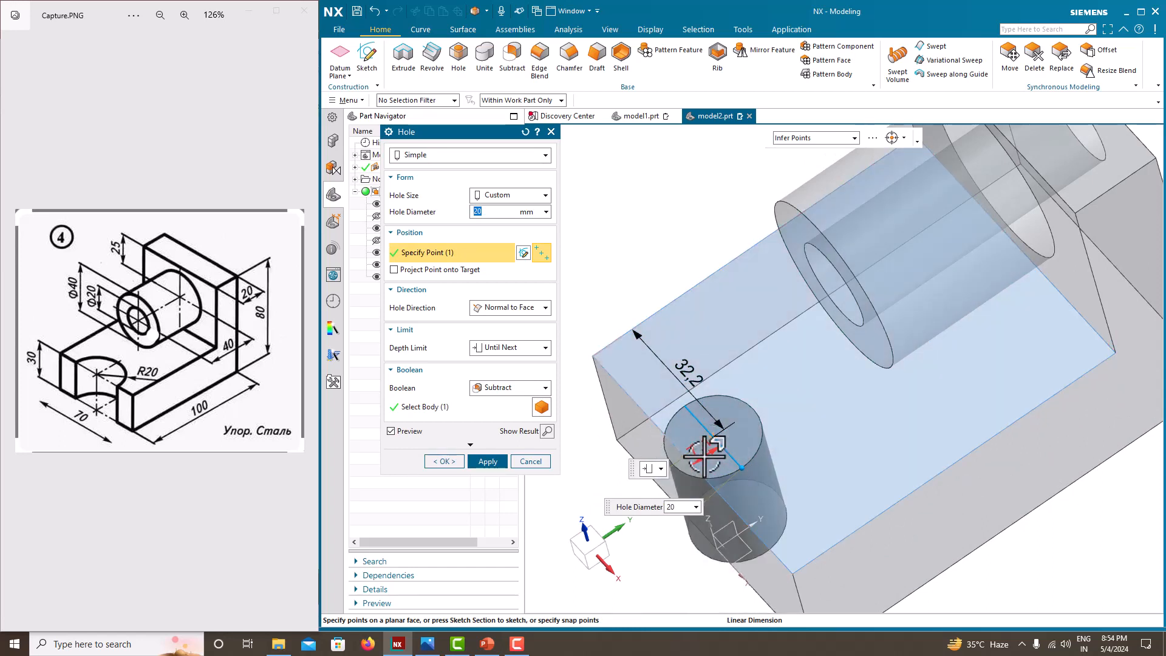
click(705, 453)
key(Return)
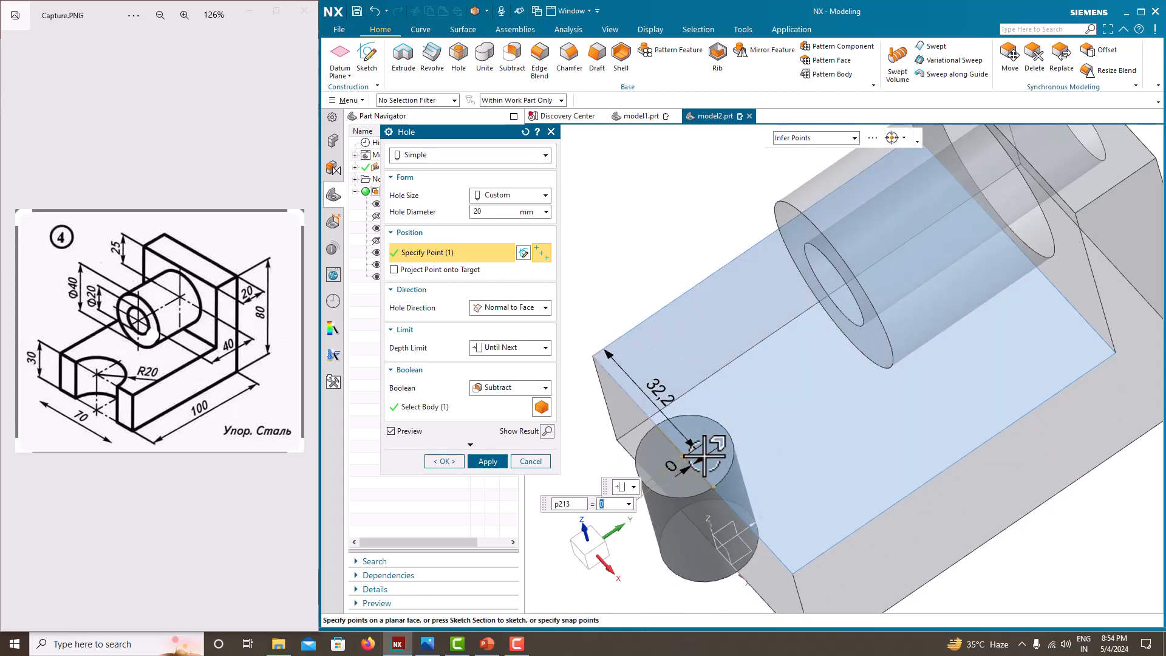
click(656, 384)
text(35)
key(Return)
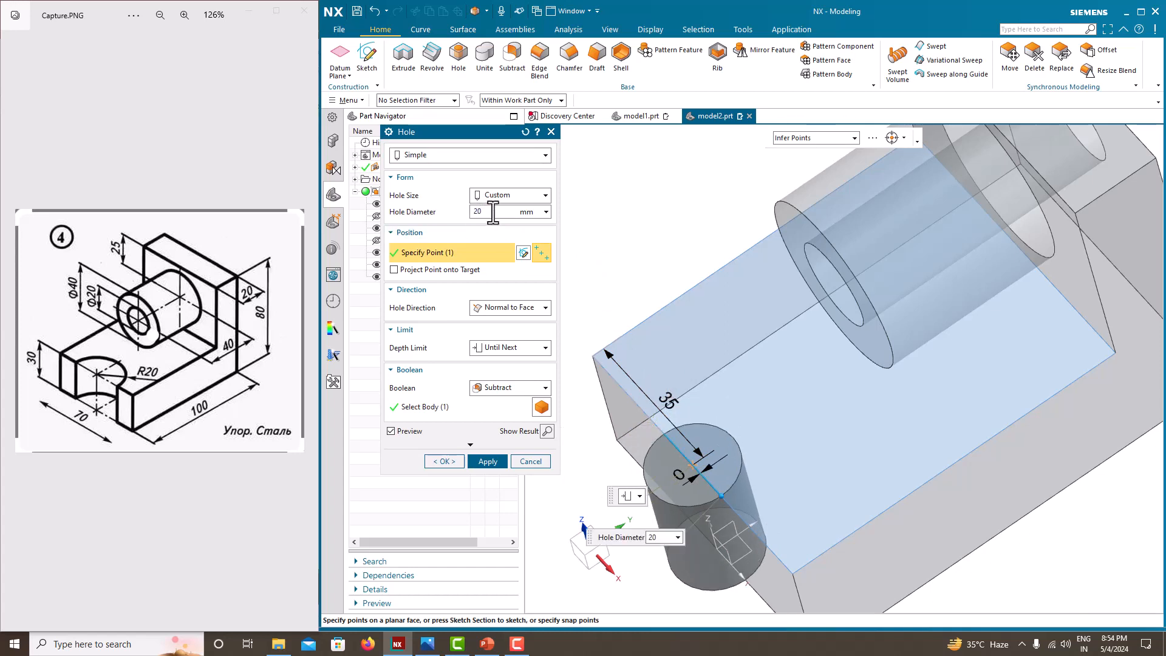
Step: Set the front-edge hole's diameter to 40 mm and create it as a subtracted Until Next cut
drag(491, 213, 440, 212)
text(40)
key(Return)
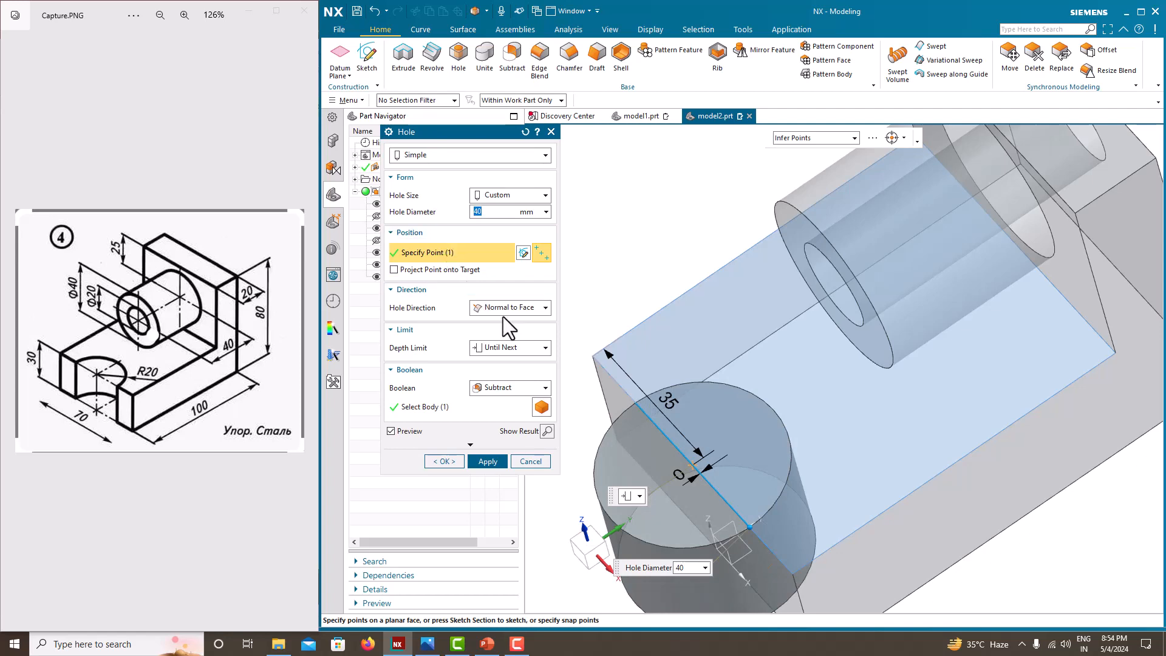
click(445, 461)
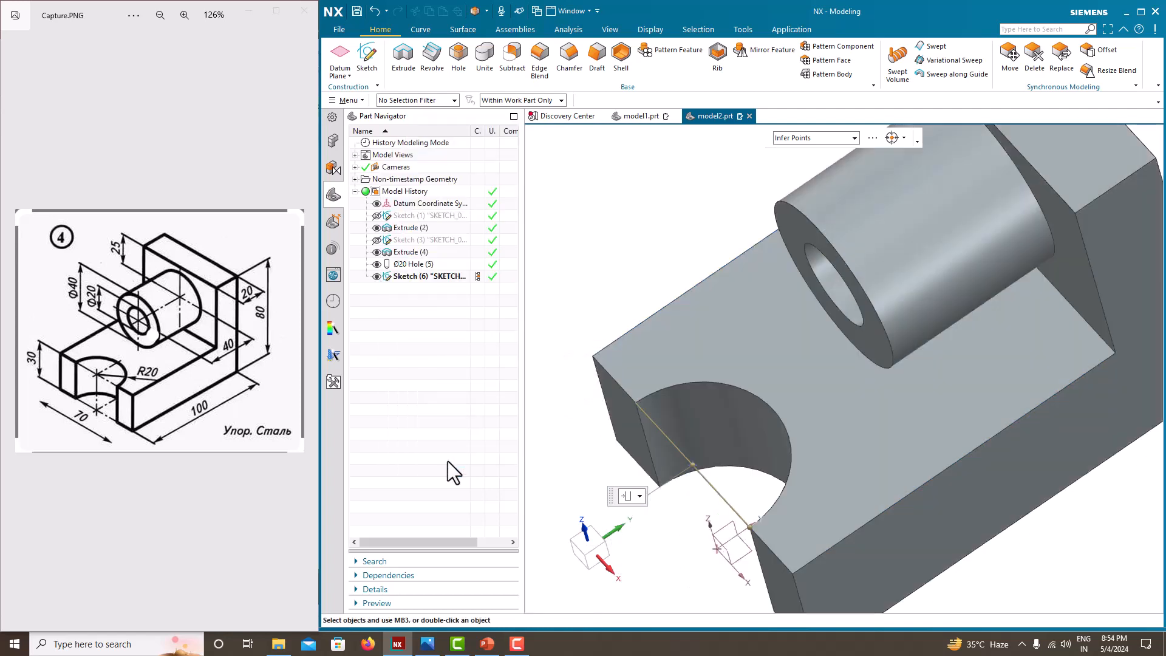
Step: Orient the view to isometric and examine the bracket's boss, bore and cutout against the reference drawing
middle_drag(625, 258, 638, 298)
scroll(663, 249, down, 5)
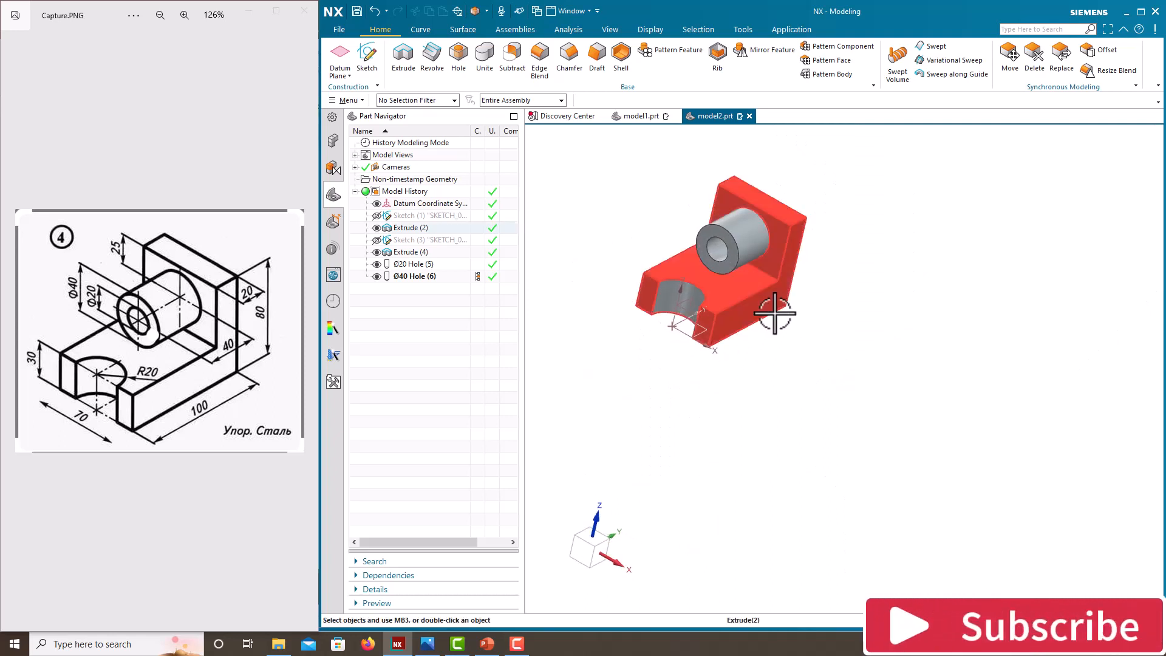
right_click(889, 284)
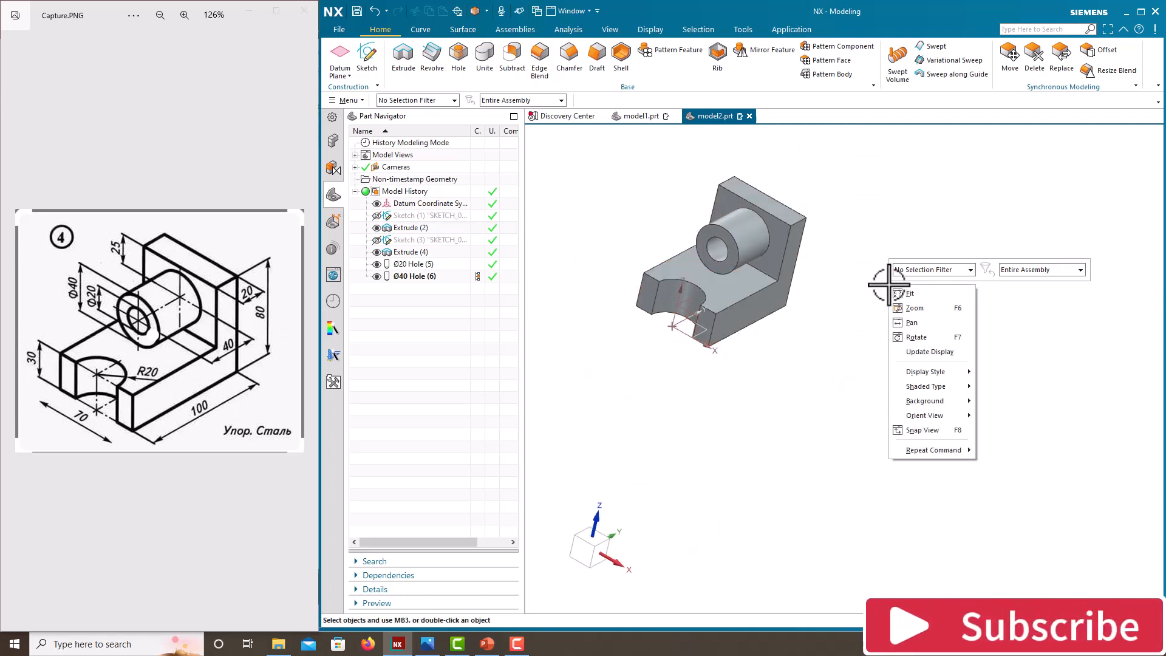
mouse_move(953, 416)
click(989, 434)
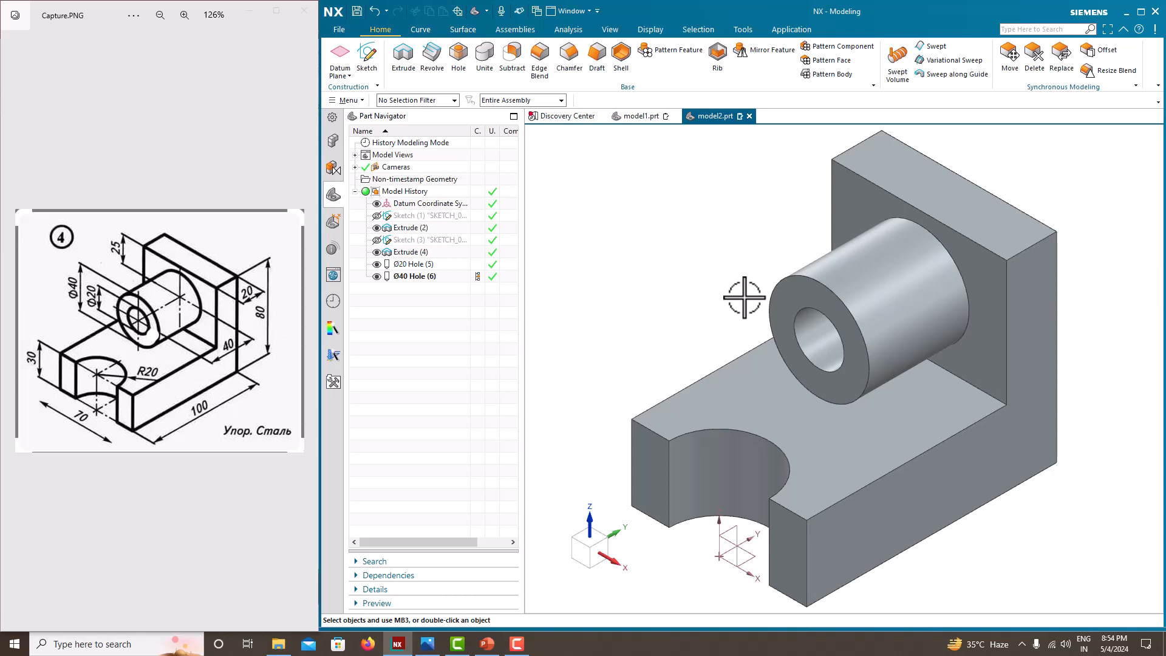
middle_drag(744, 297, 718, 303)
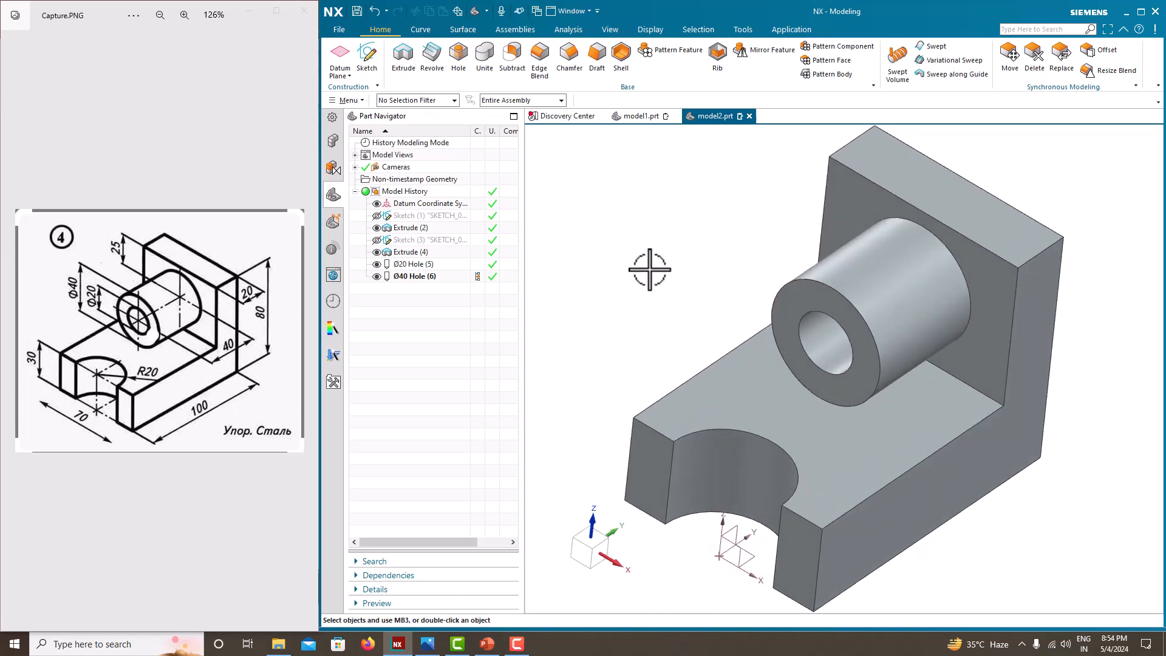